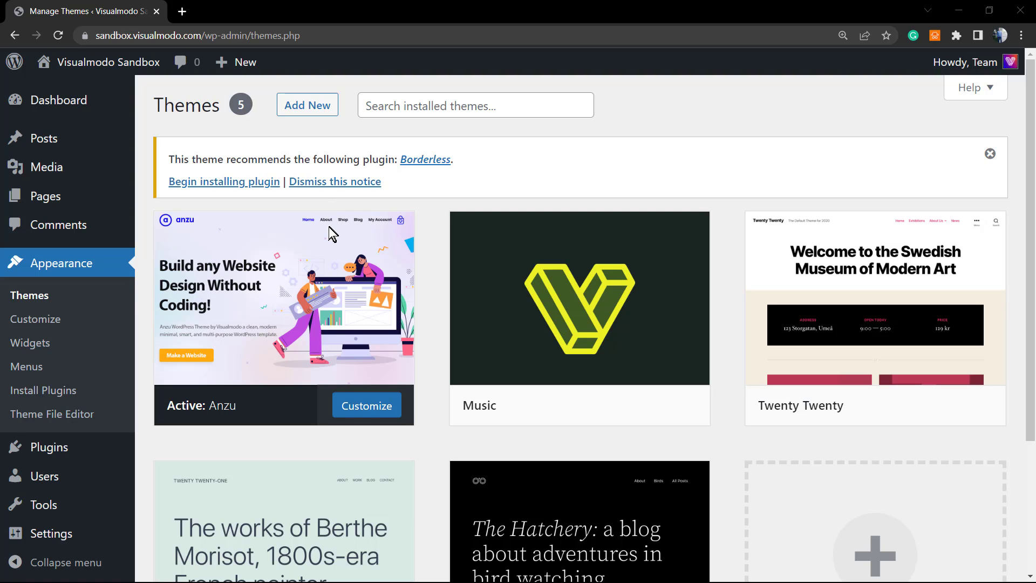
Step: Open the Borderless plugin page from the notice in a new tab, view it, then return to Themes
triple_click(222, 158)
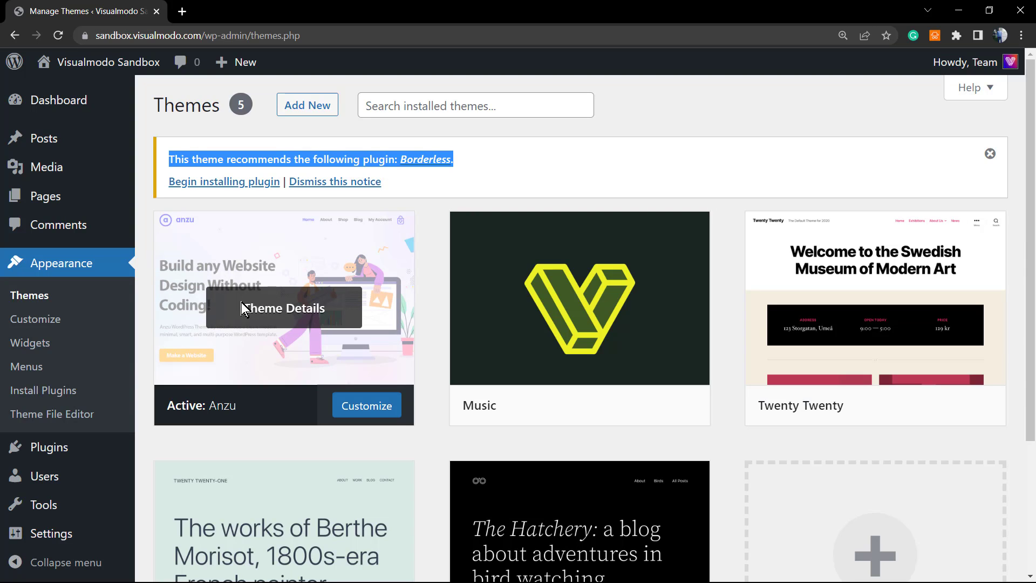
click(425, 170)
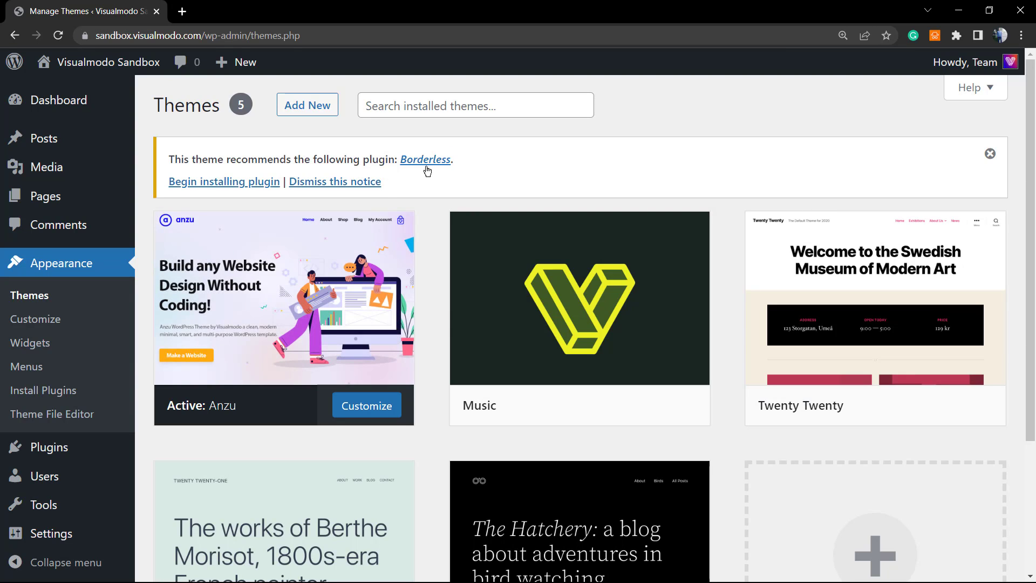
right_click(424, 171)
key(Escape)
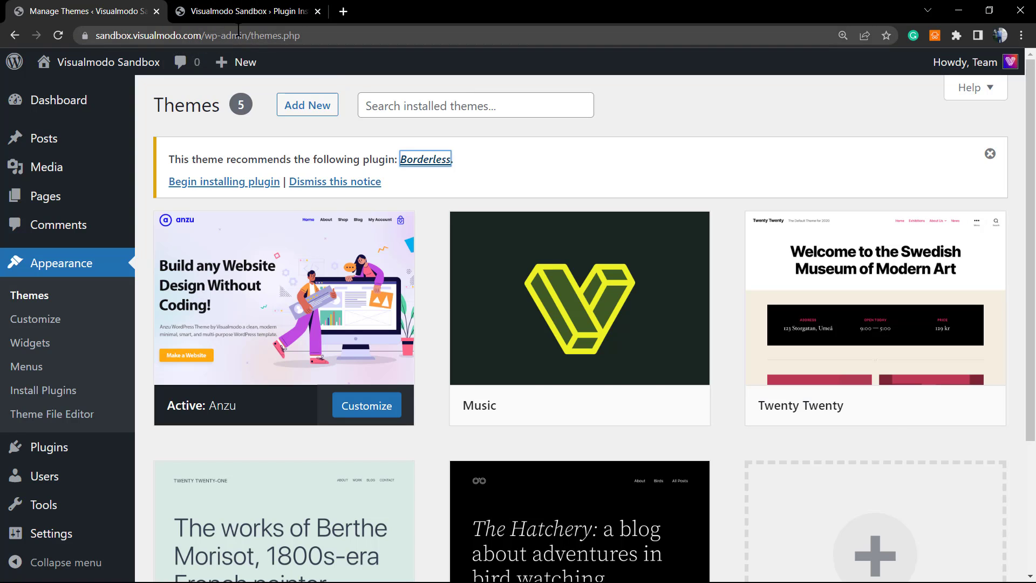
click(259, 6)
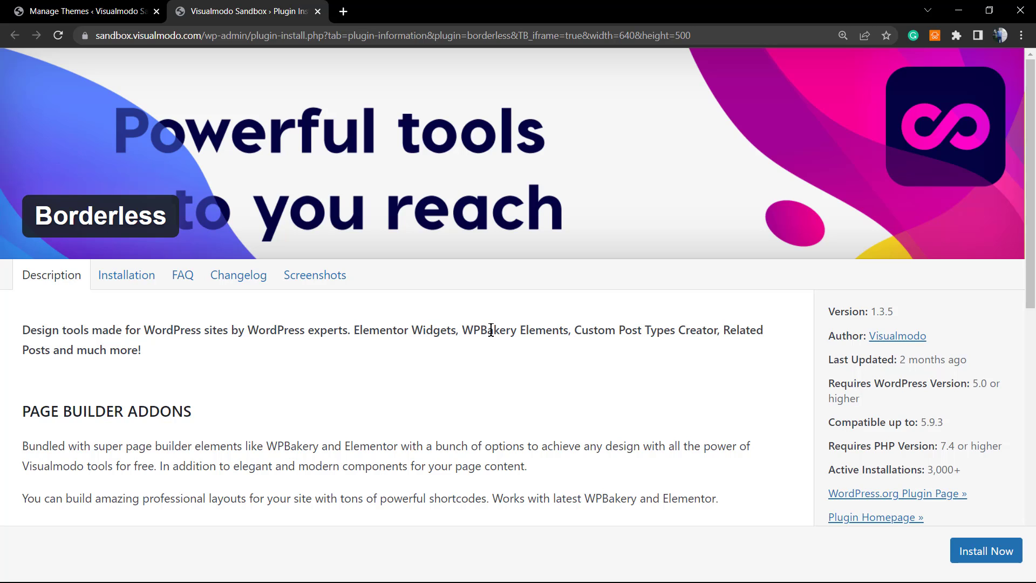
click(127, 11)
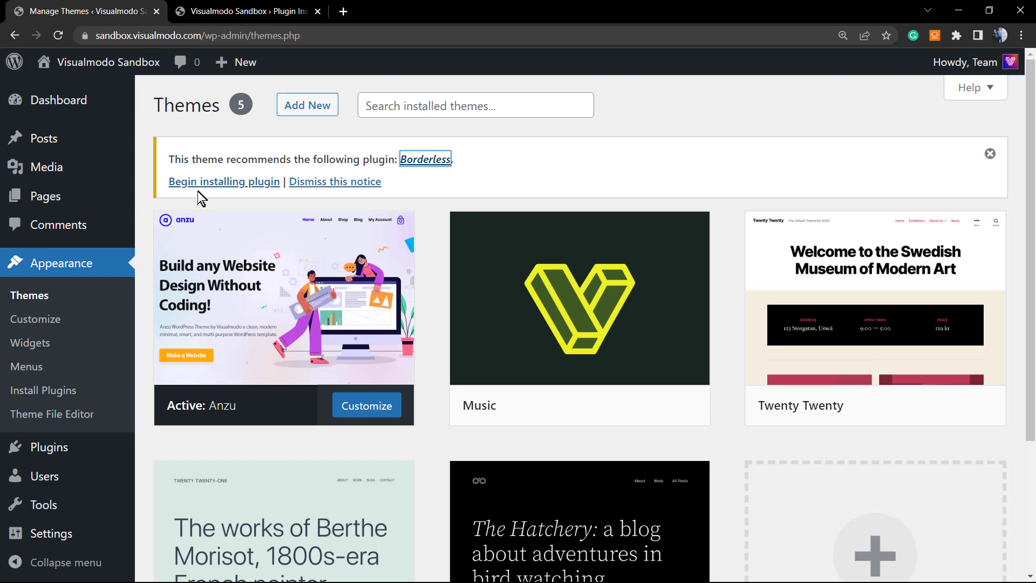
click(198, 184)
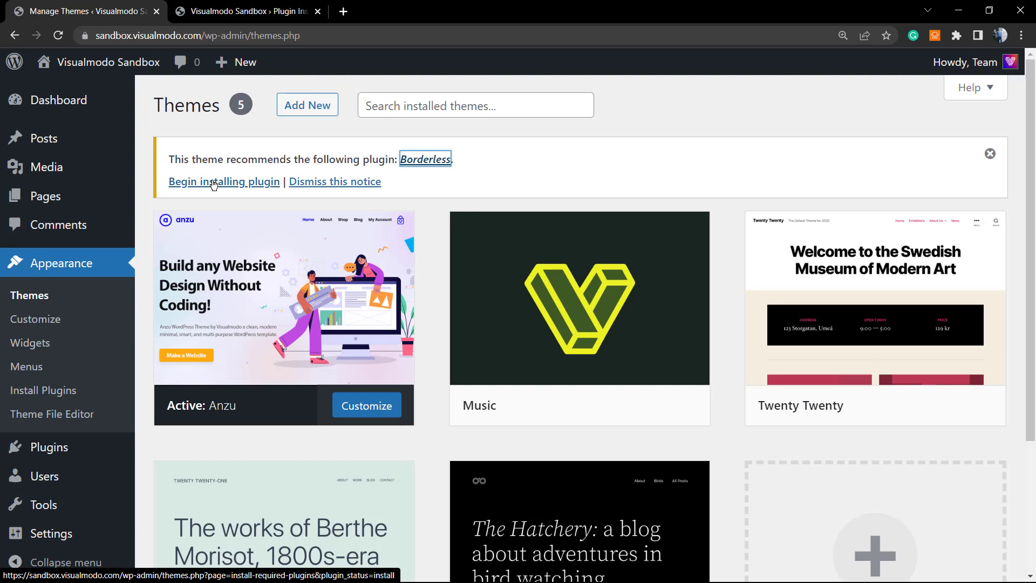
Step: Install and activate the recommended Borderless 1.3.5 plugin, then go back to the Dashboard
click(199, 189)
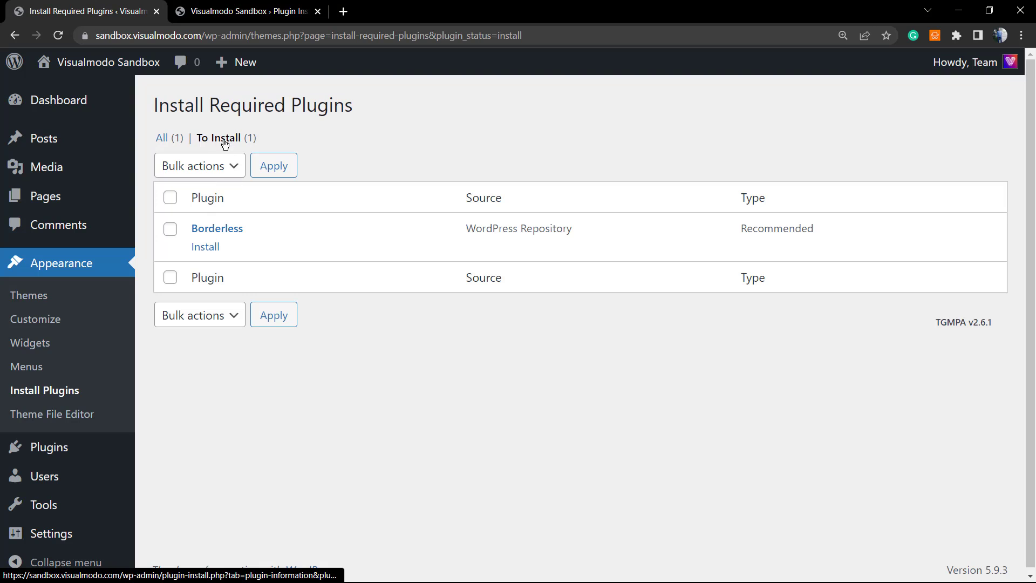
triple_click(232, 113)
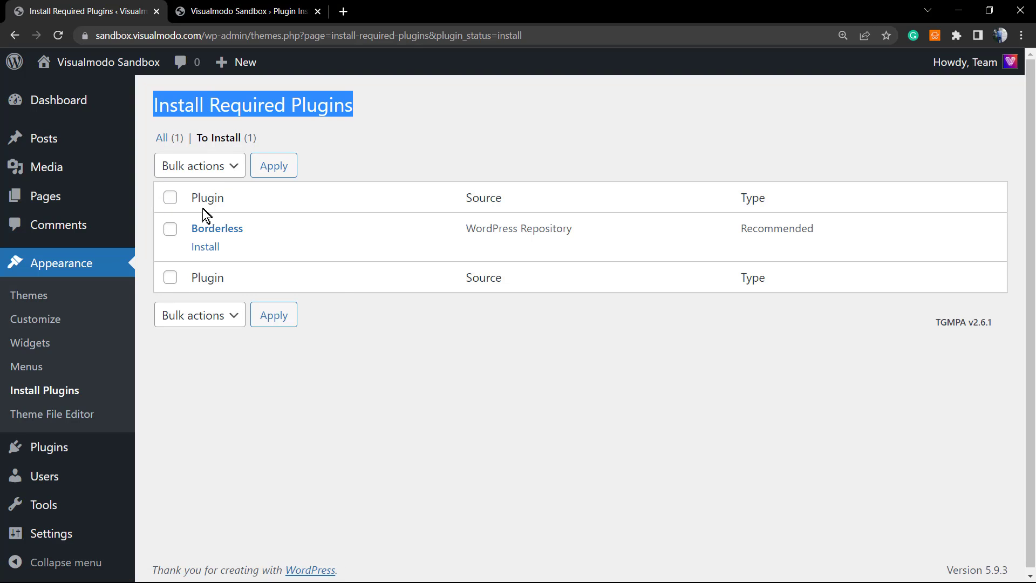
click(174, 200)
click(176, 203)
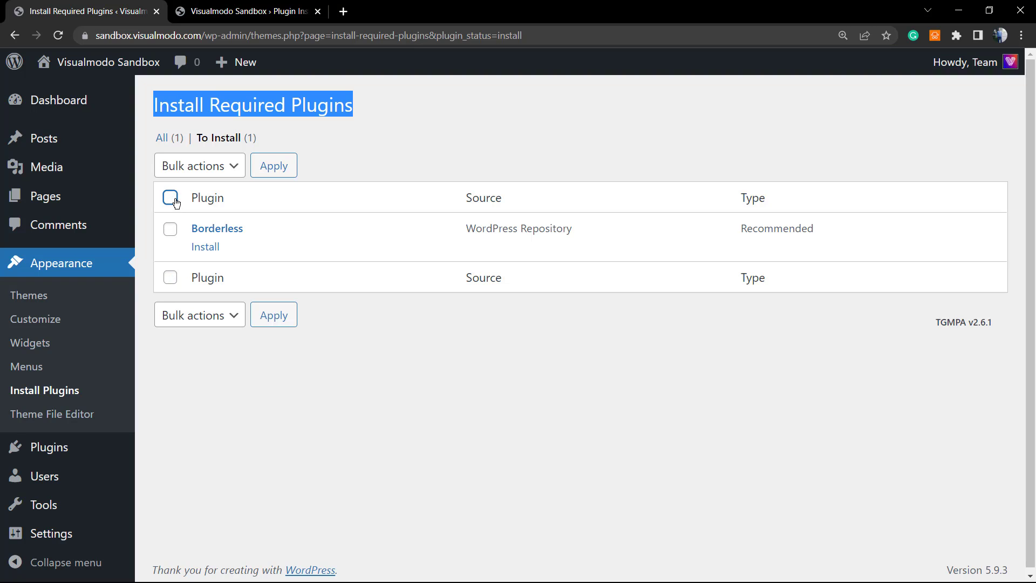
click(204, 248)
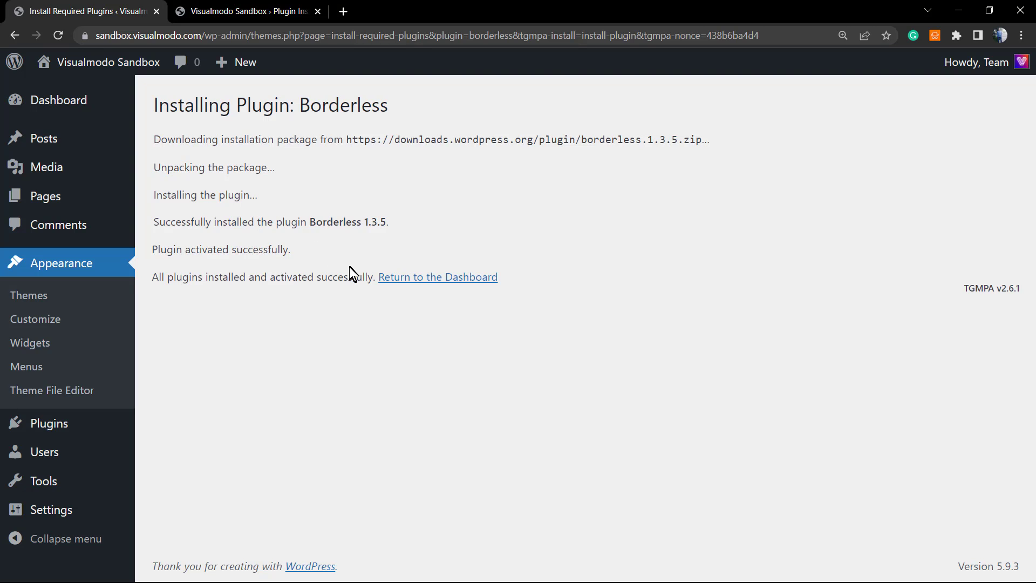
click(453, 281)
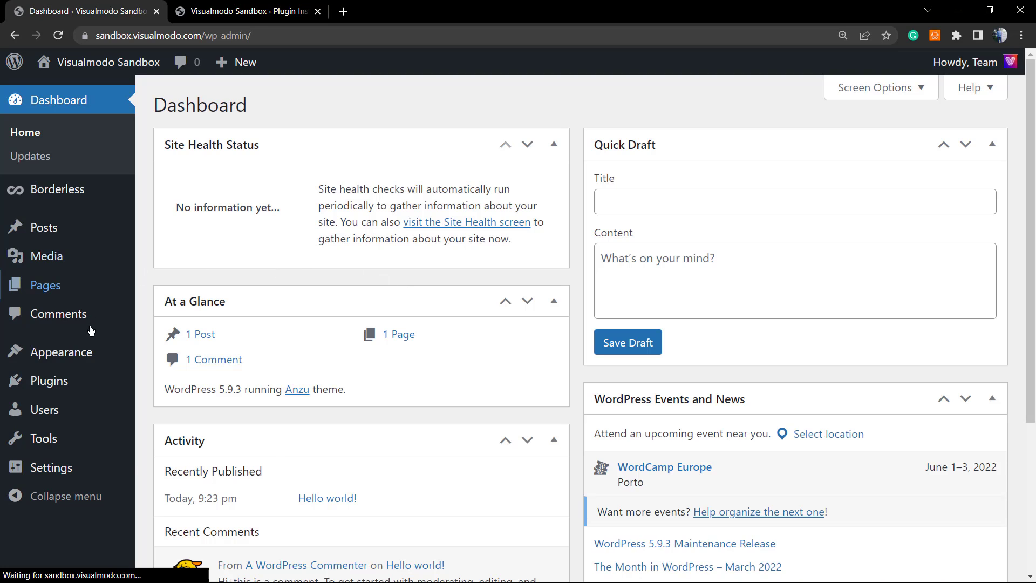
Step: Open Installed Plugins to confirm Borderless and WPS Hide Login are both active
click(74, 380)
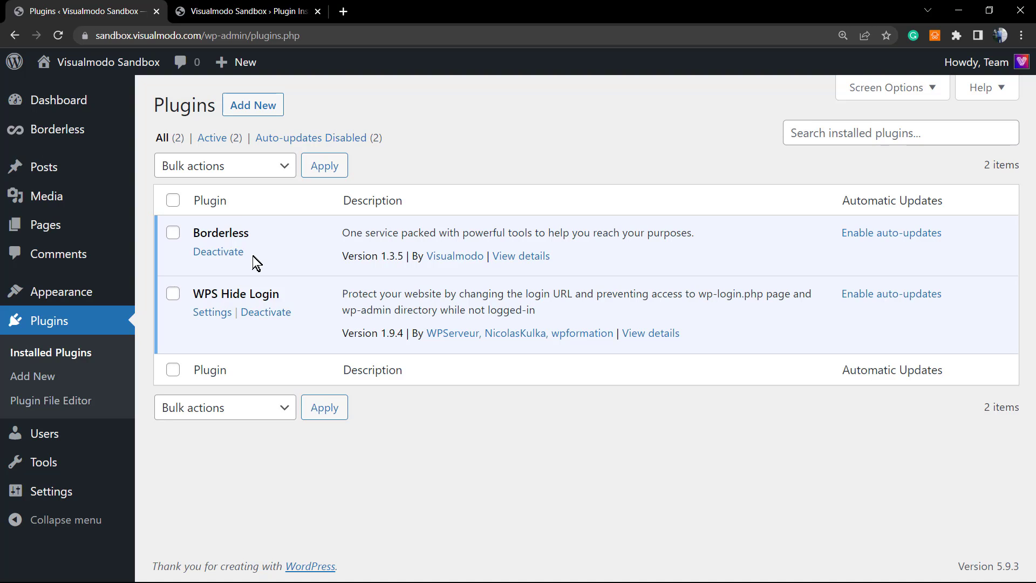
mouse_move(81, 291)
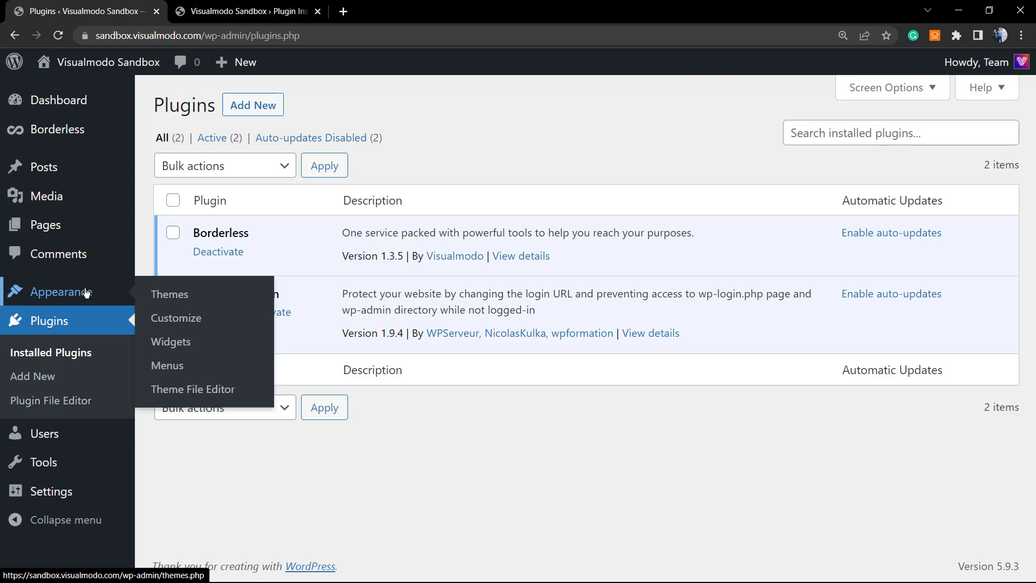
Step: Go to Appearance > Themes and review the five installed themes with Anzu active
click(87, 292)
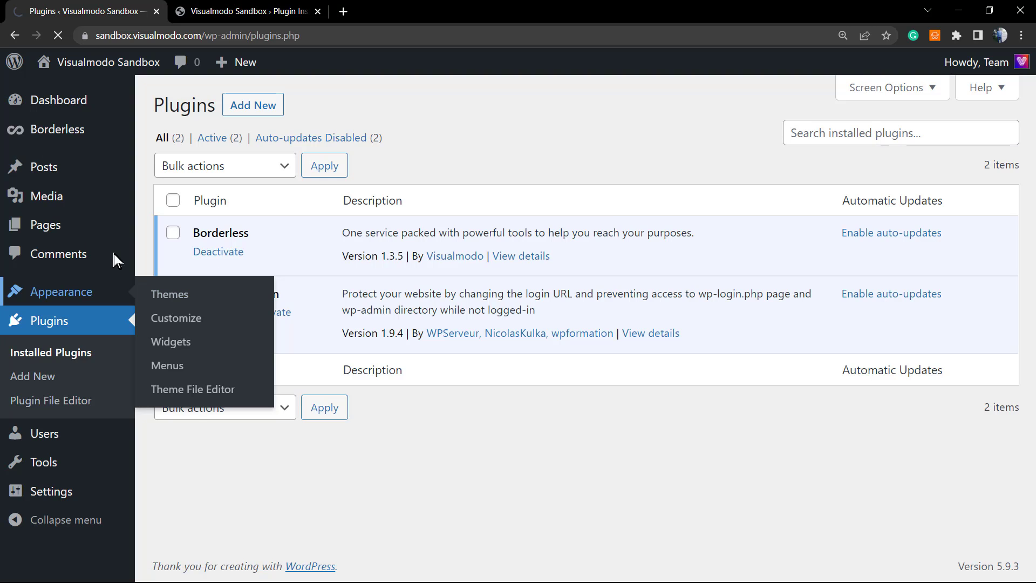
scroll(260, 287, down, 2)
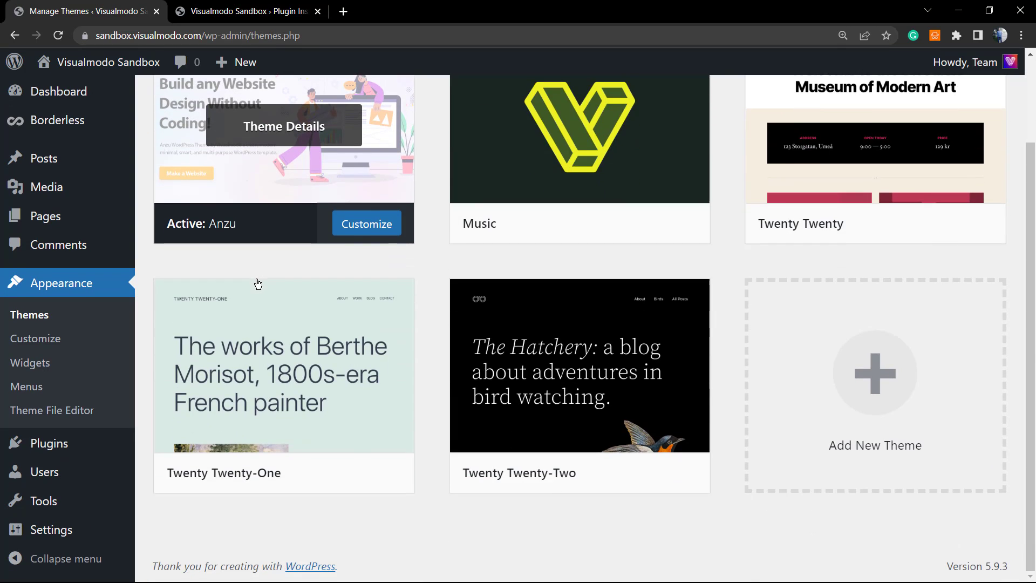
scroll(261, 286, up, 2)
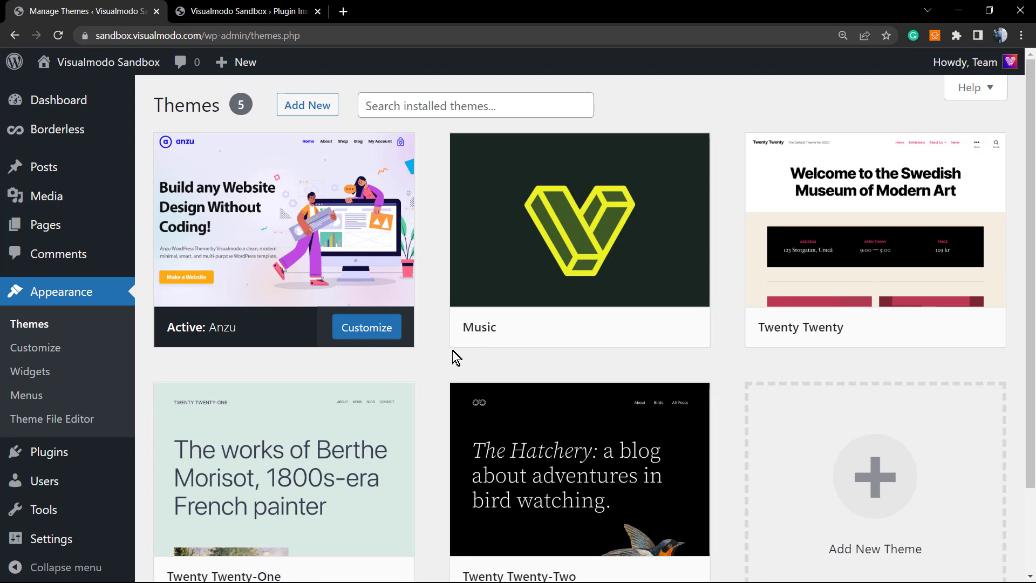
mouse_move(486, 296)
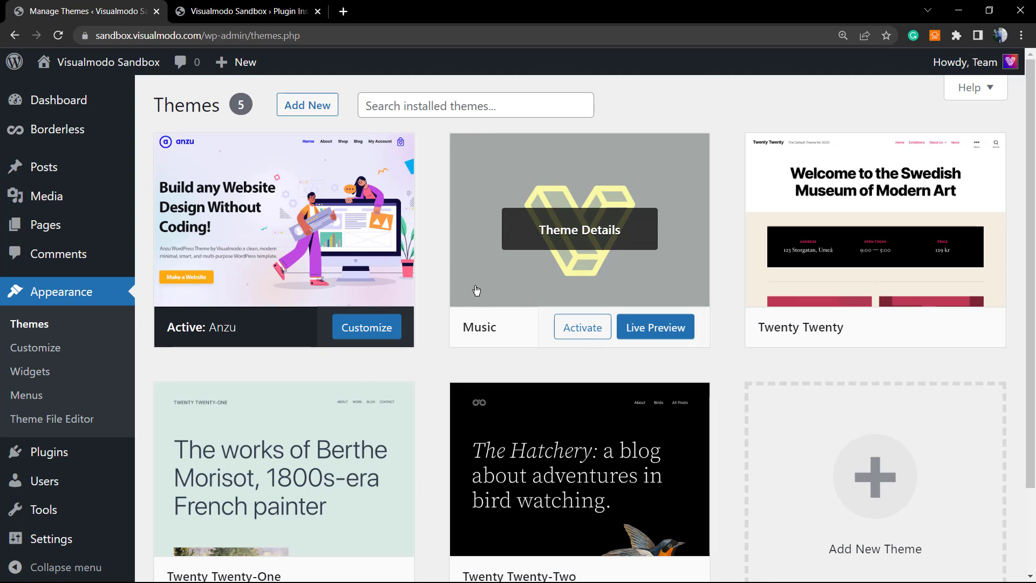
Step: Activate the Music theme
click(588, 336)
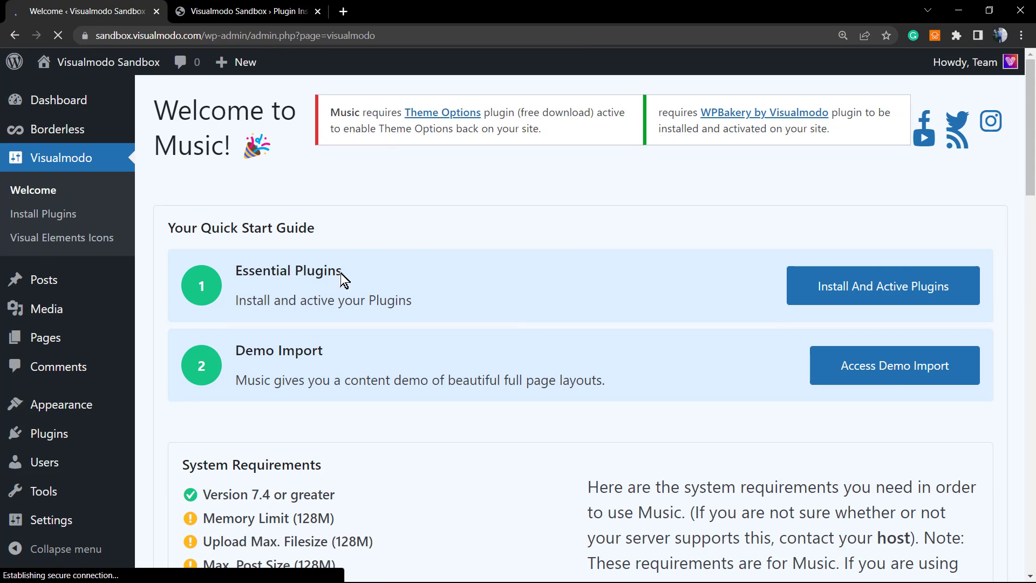
mouse_move(49, 108)
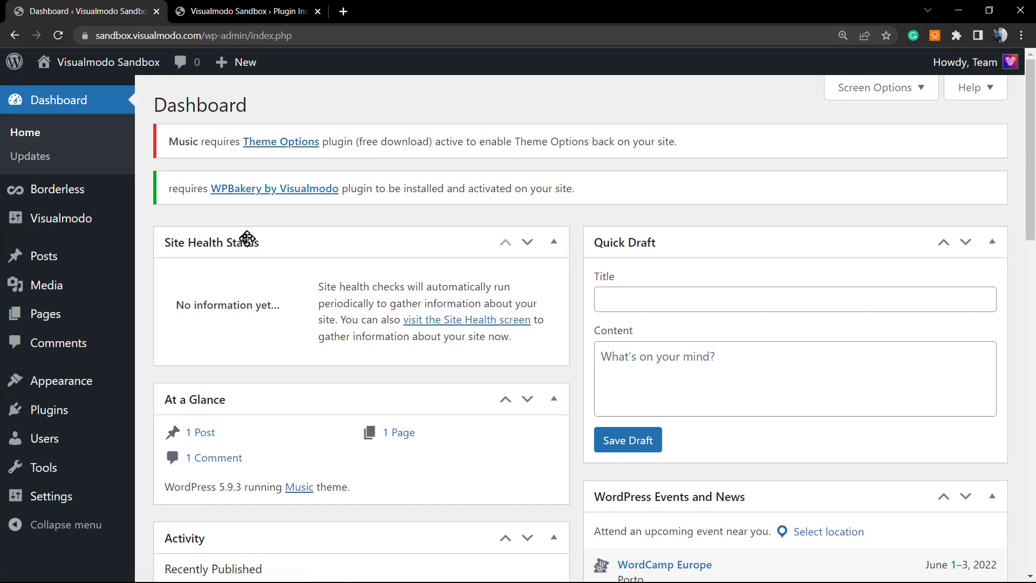
scroll(161, 275, down, 2)
mouse_move(81, 371)
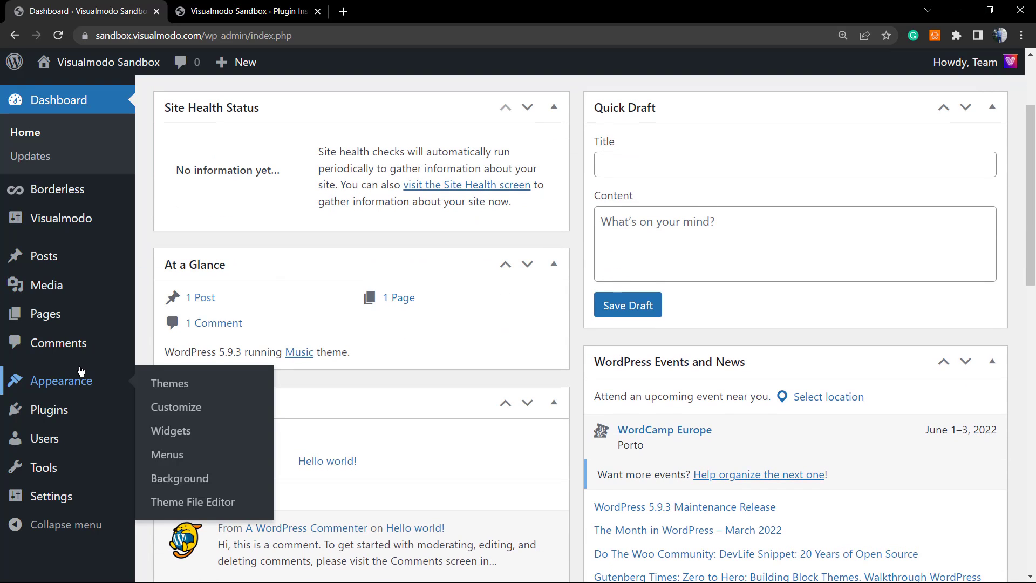
Step: Return to the Themes page and read the Music Theme Options requirement notice
click(171, 384)
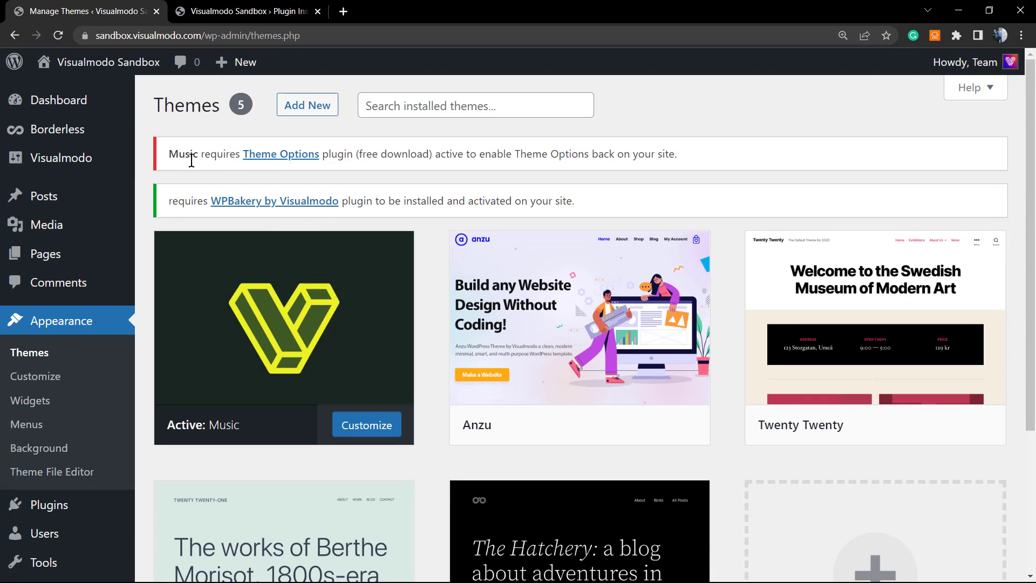
triple_click(191, 160)
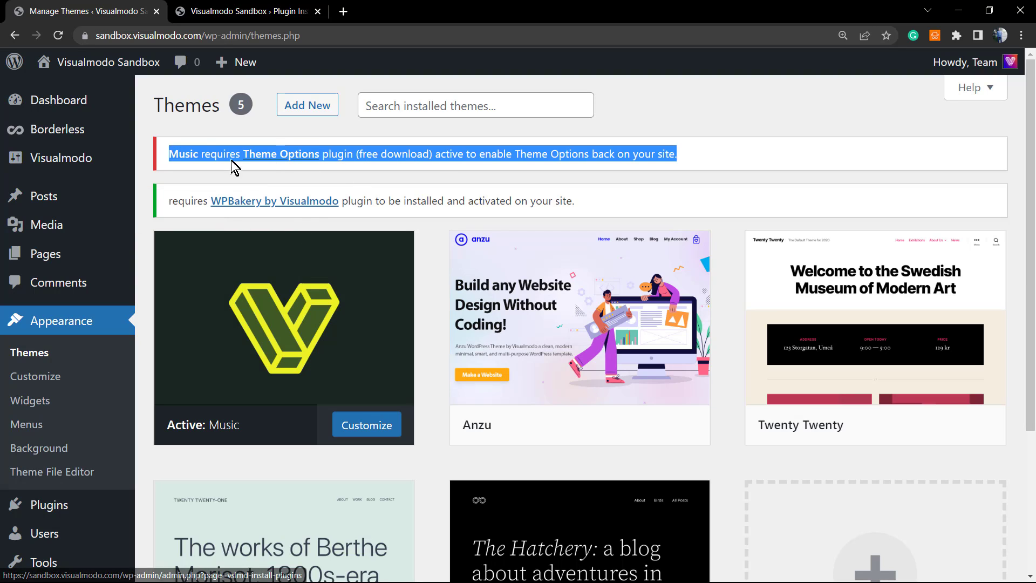
triple_click(203, 153)
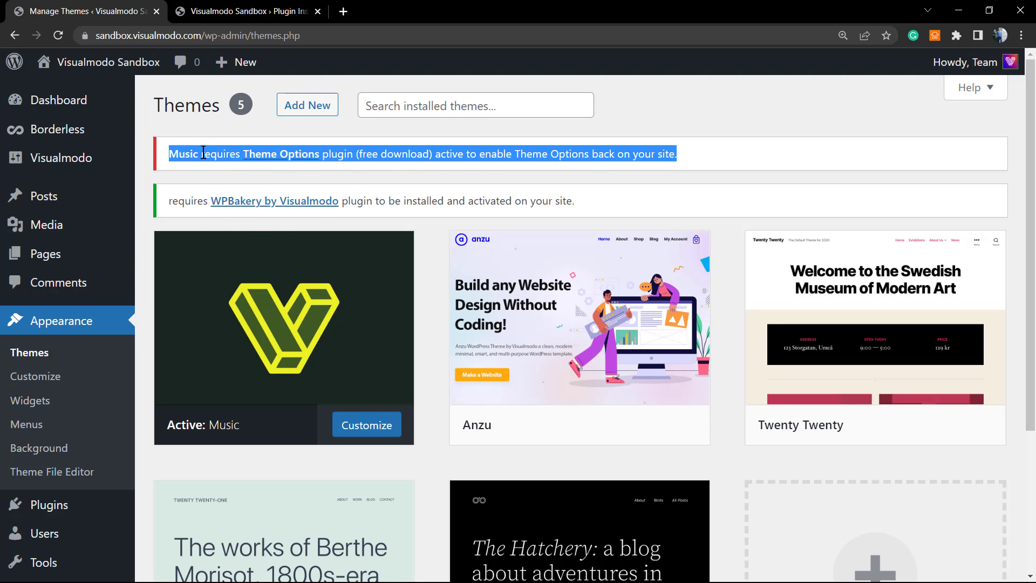
triple_click(362, 156)
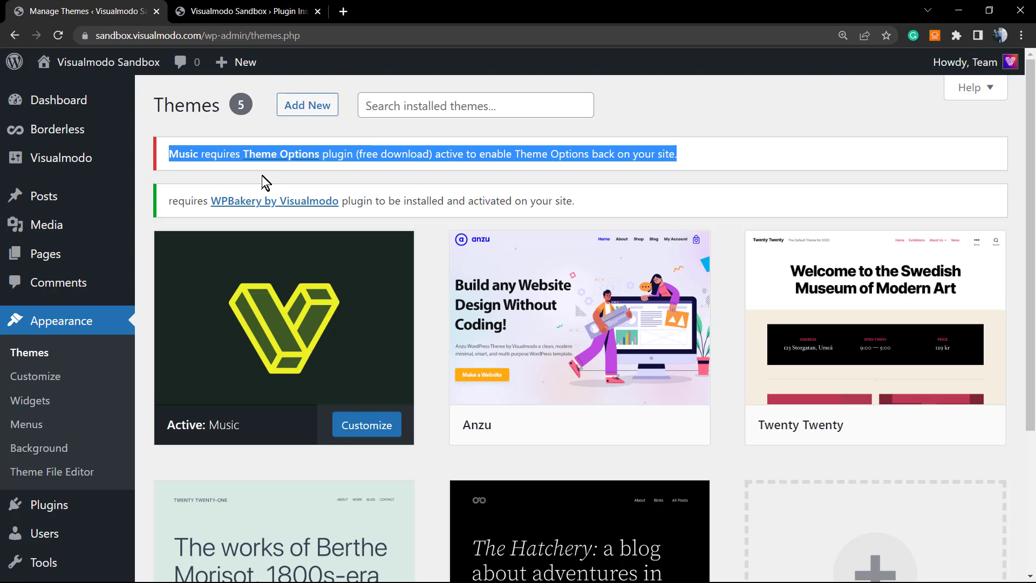
mouse_move(112, 161)
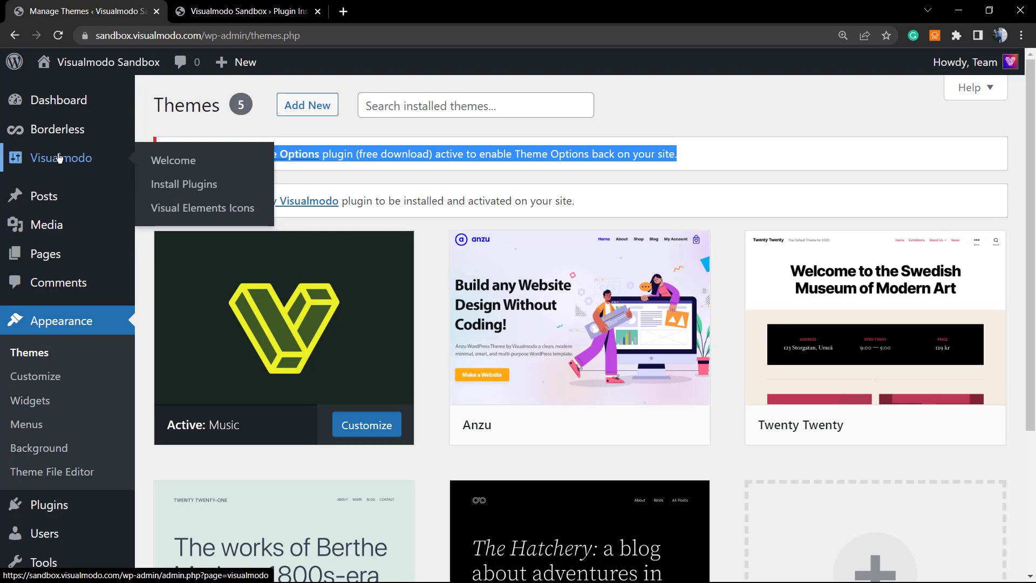
Step: Bulk-install the Theme Options and Contact Form 7 plugins from the required plugins list
click(184, 193)
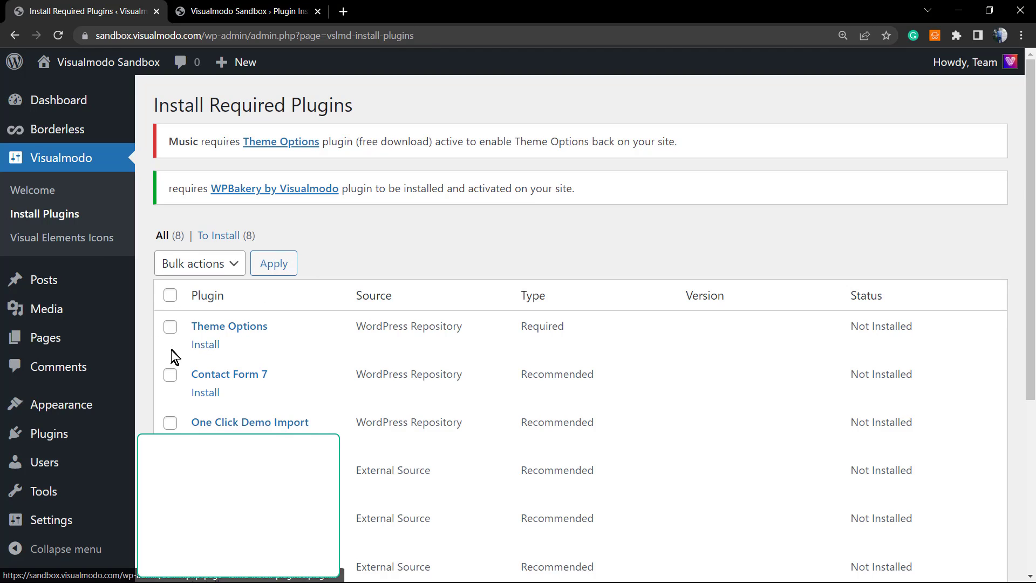
click(171, 377)
click(172, 329)
click(200, 263)
click(216, 305)
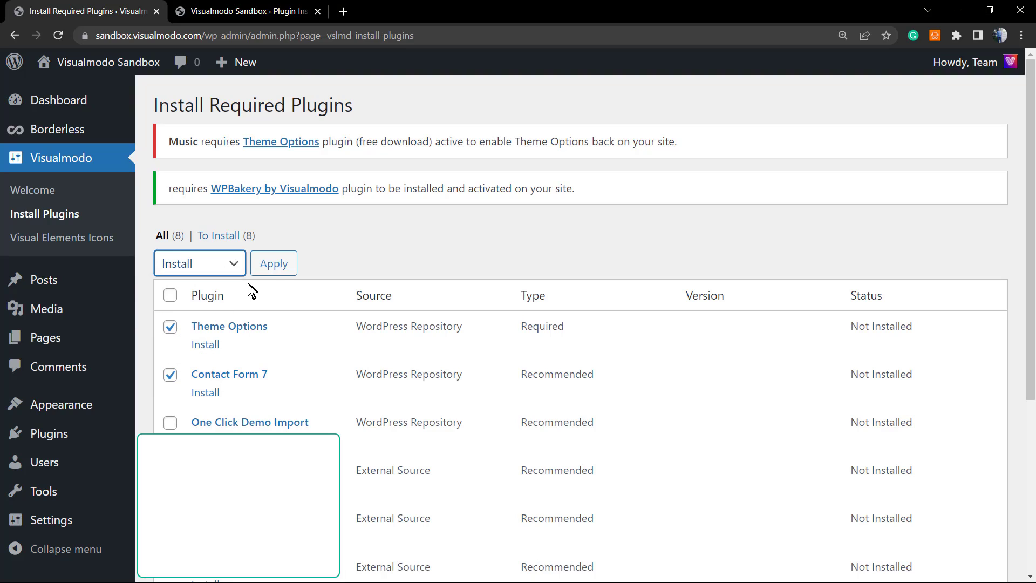
click(271, 266)
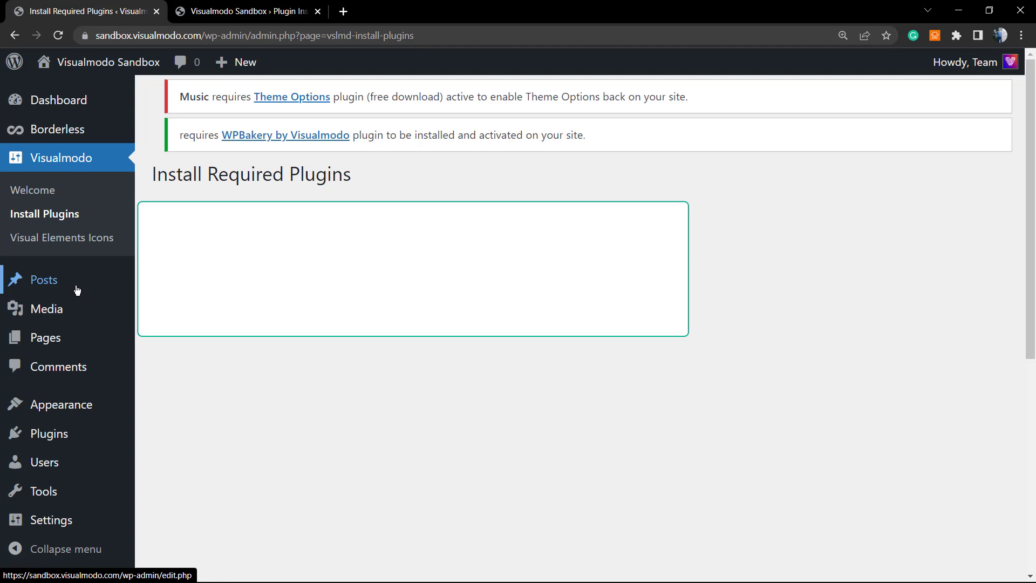
Step: Leave the plugin installer and reactivate Anzu as the site's theme
click(58, 441)
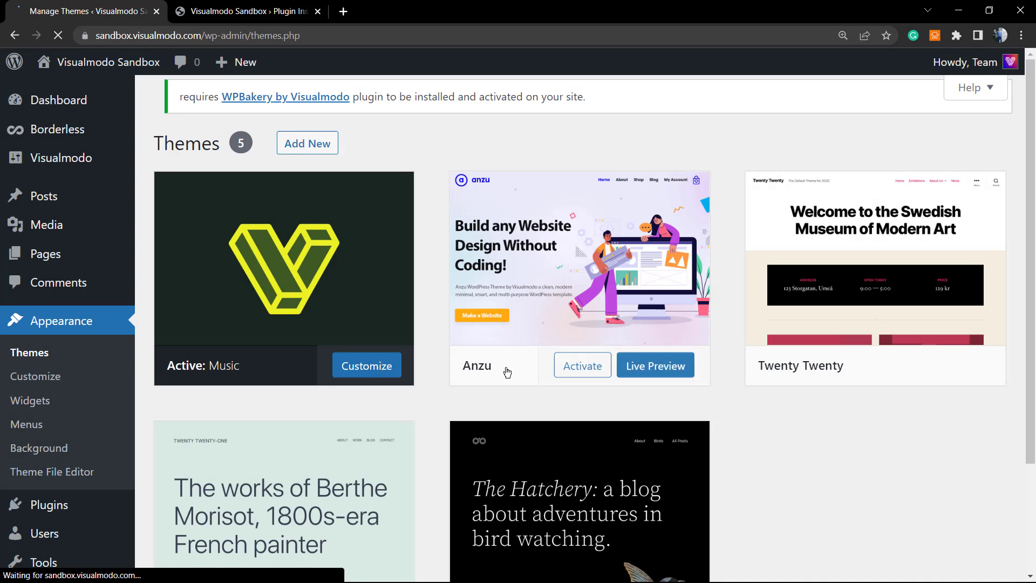
mouse_move(518, 339)
click(582, 375)
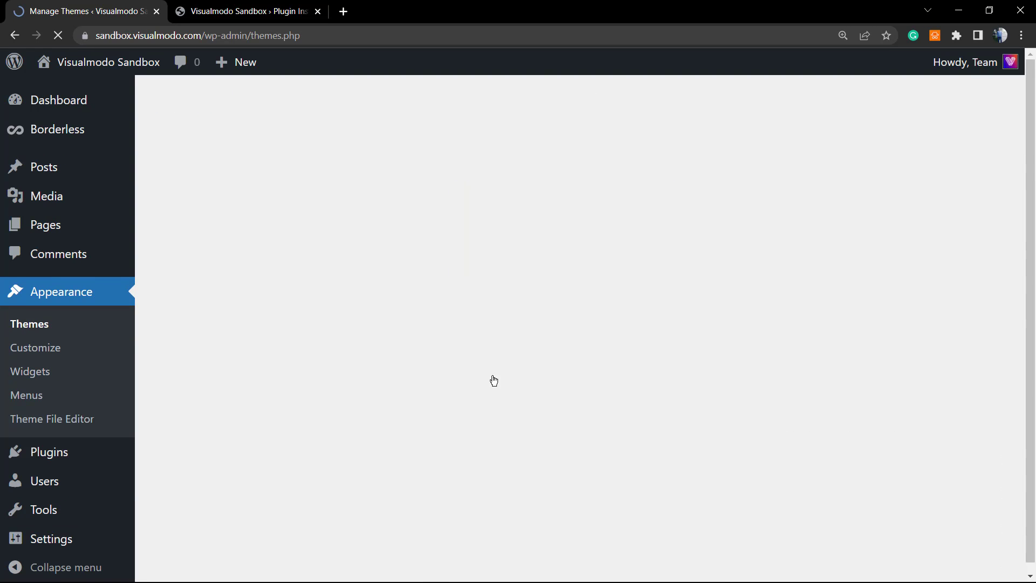
scroll(534, 359, up, 1)
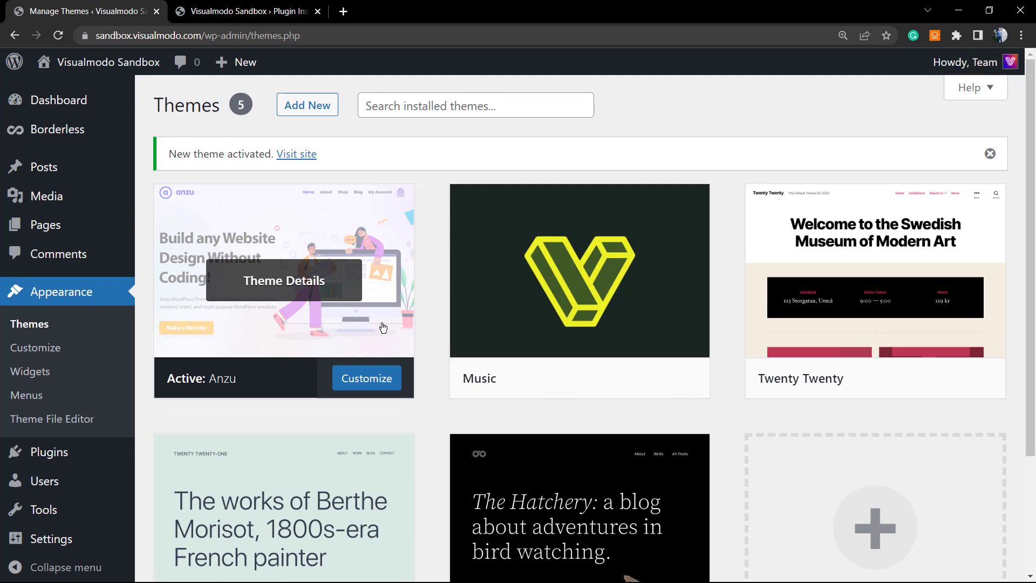
scroll(738, 409, down, 2)
Step: Install and activate the Hello Elementor theme from Add Themes
click(851, 458)
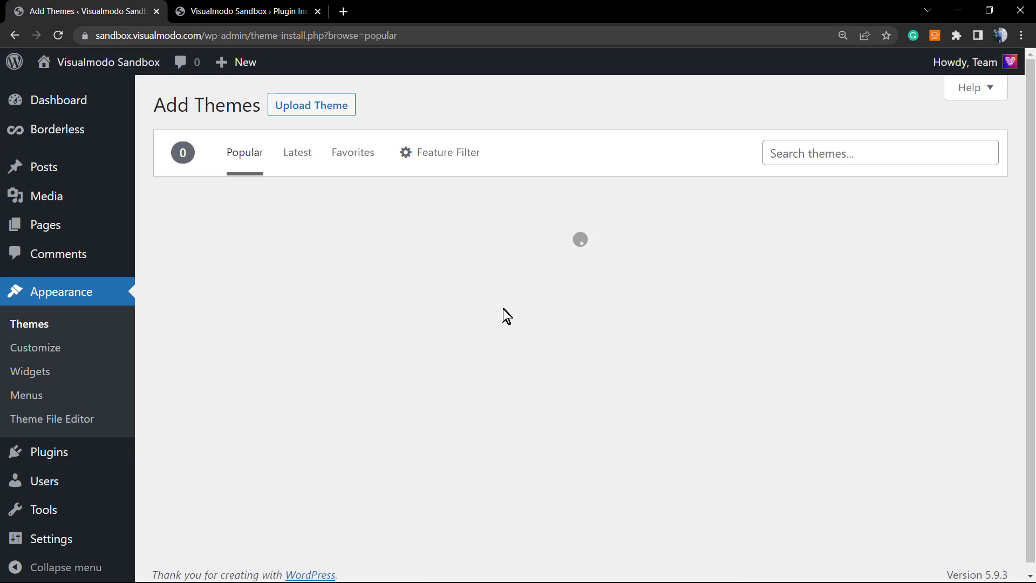
scroll(461, 377, down, 3)
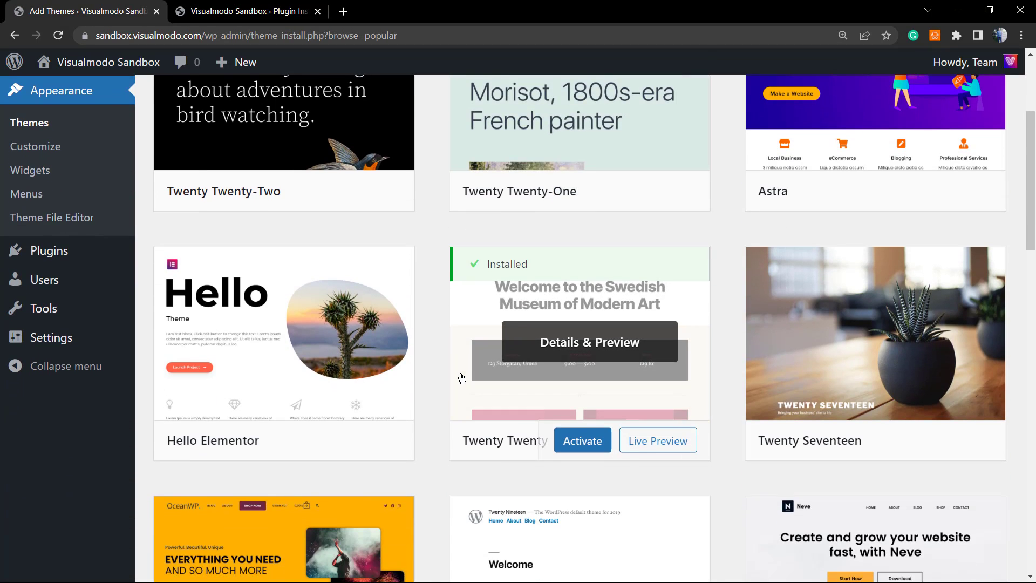
scroll(460, 374, down, 4)
scroll(400, 398, up, 4)
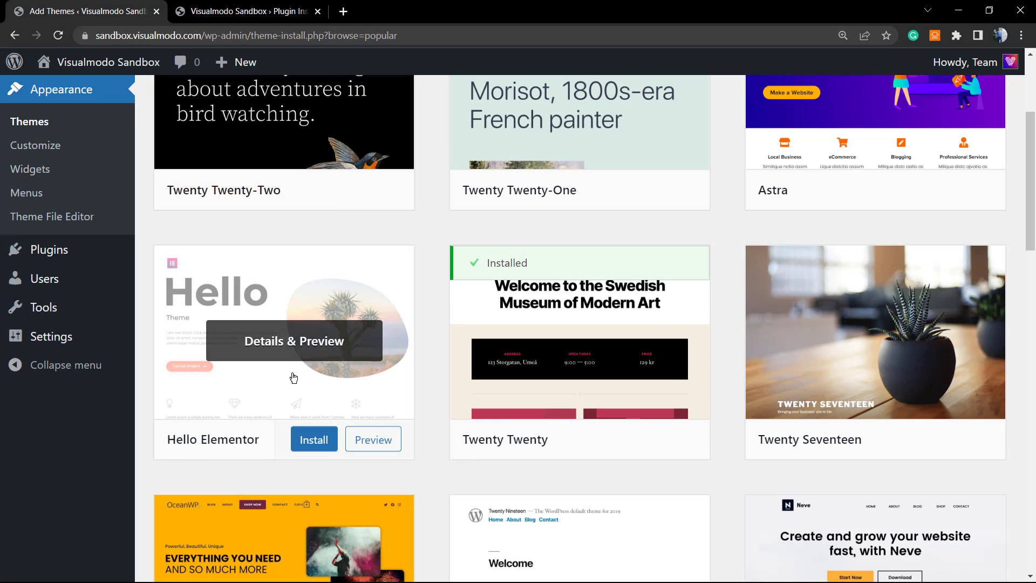
click(302, 435)
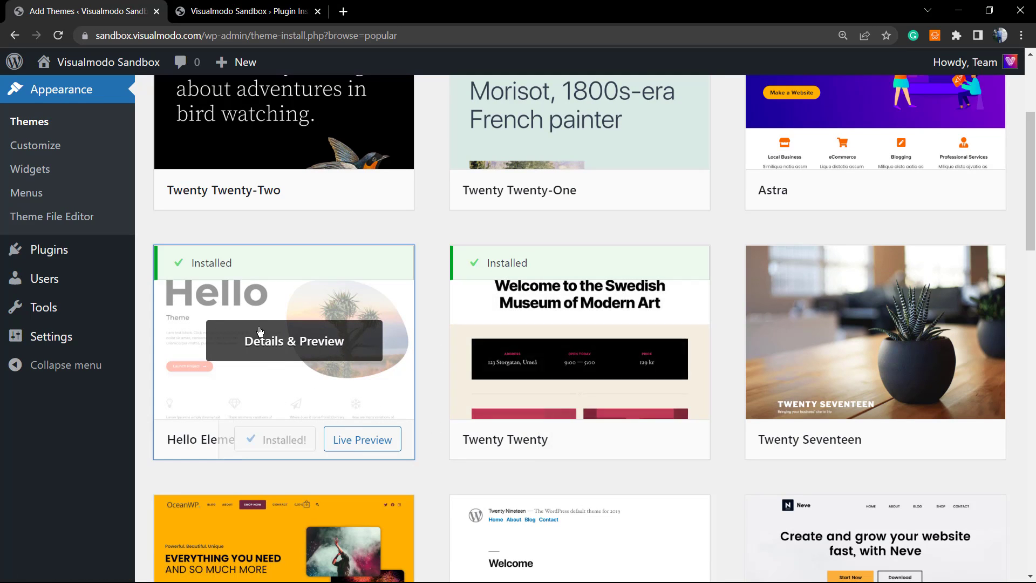
click(287, 439)
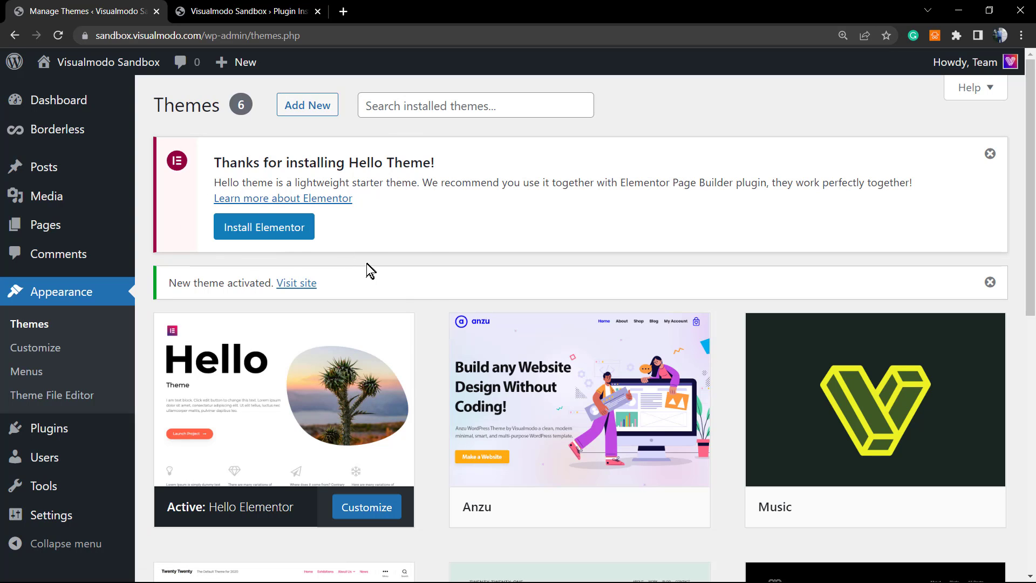
Step: Scroll through the Themes page showing six themes and the Hello Theme welcome notice
mouse_move(498, 364)
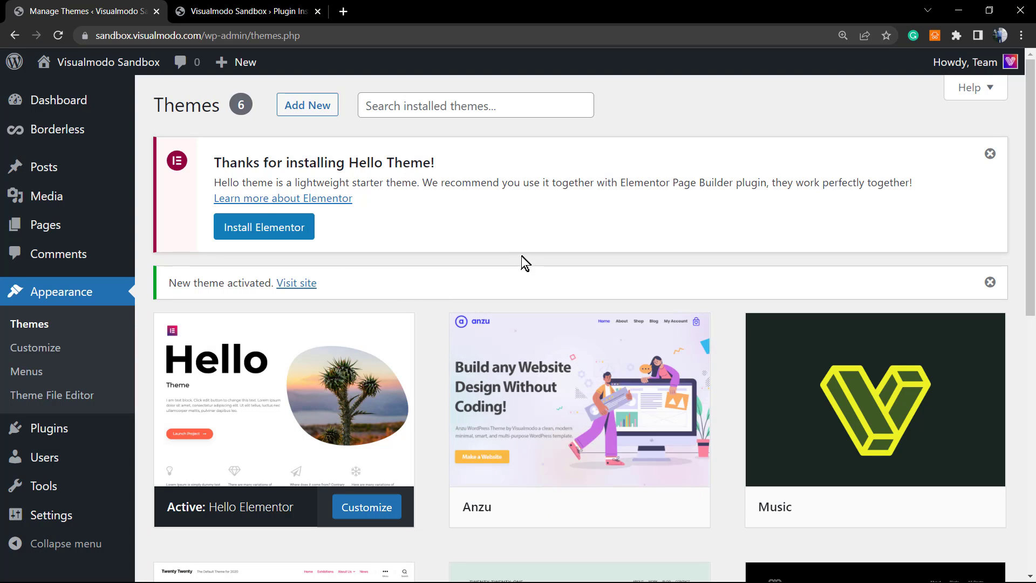
scroll(404, 292, down, 5)
scroll(403, 315, up, 5)
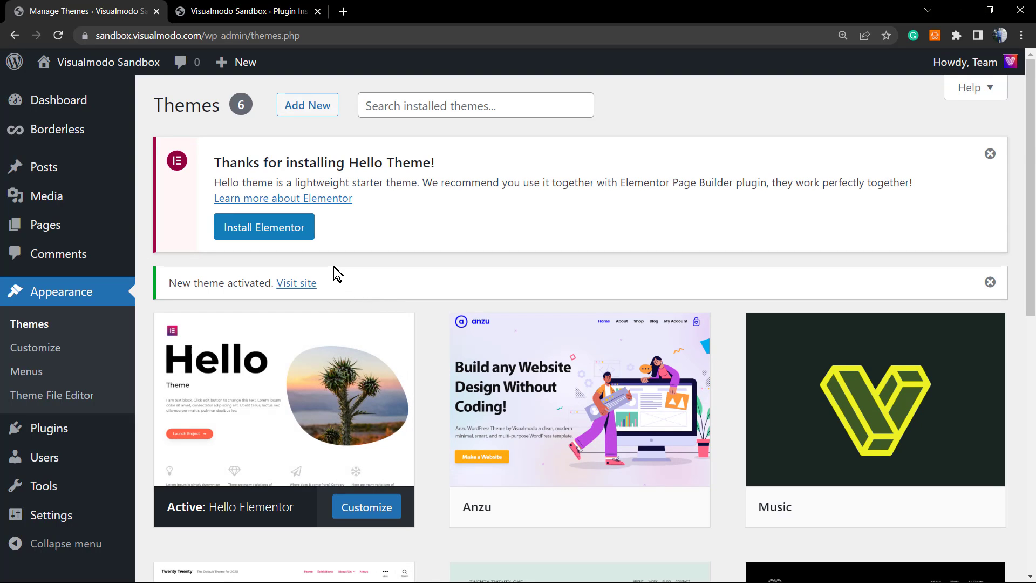
scroll(459, 335, down, 6)
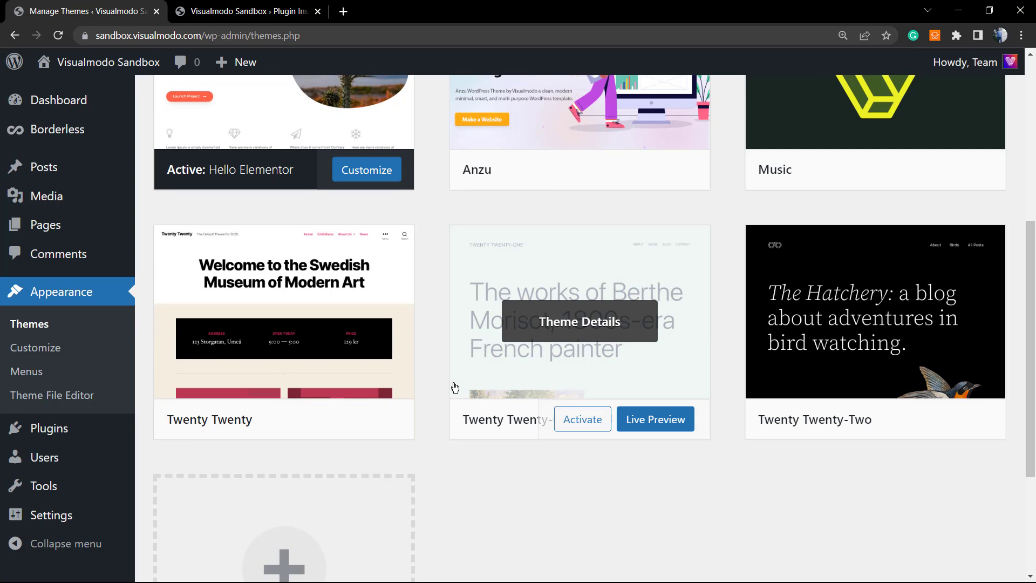
scroll(455, 388, up, 6)
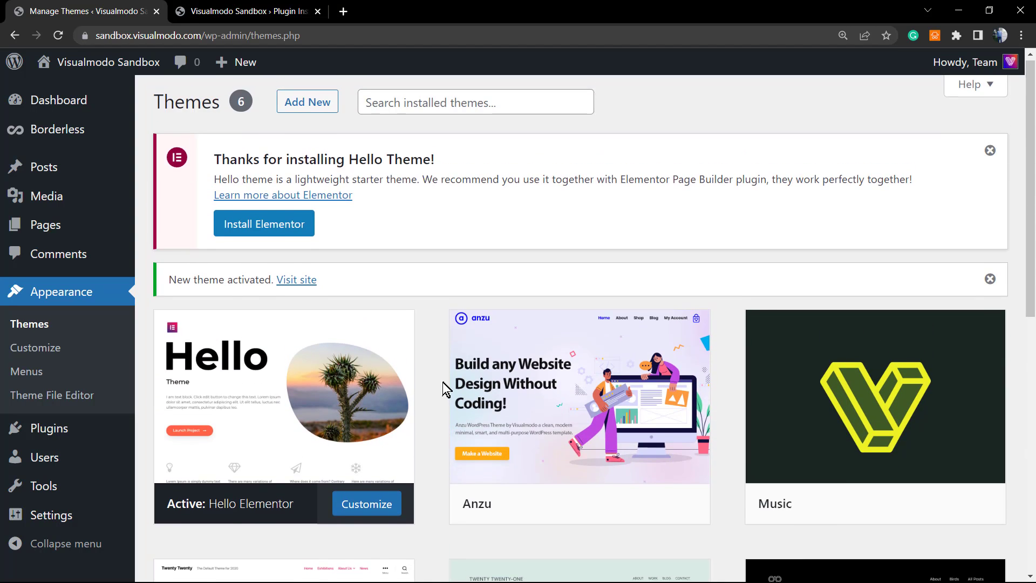
scroll(446, 386, down, 2)
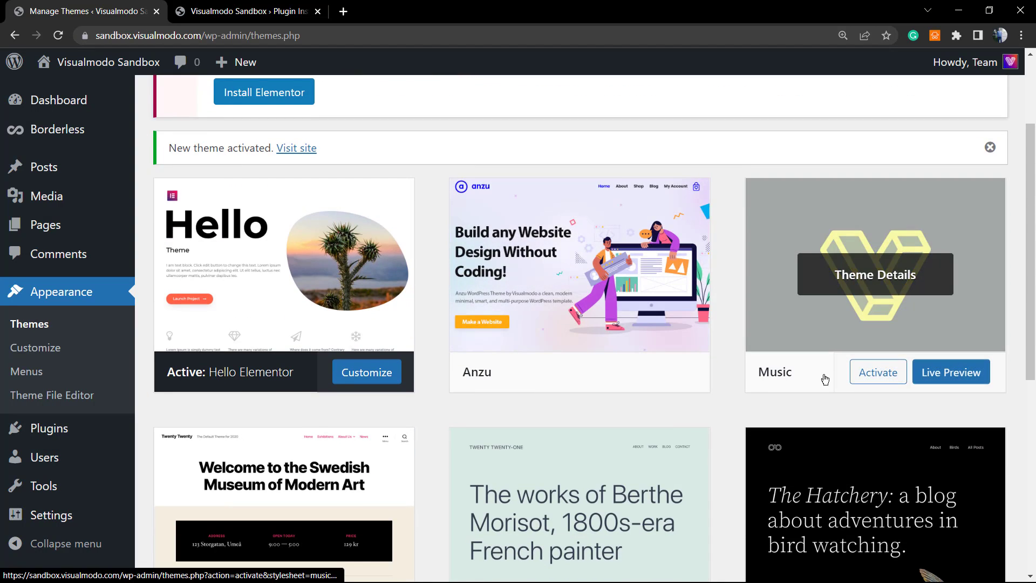
scroll(512, 389, down, 1)
scroll(494, 407, up, 1)
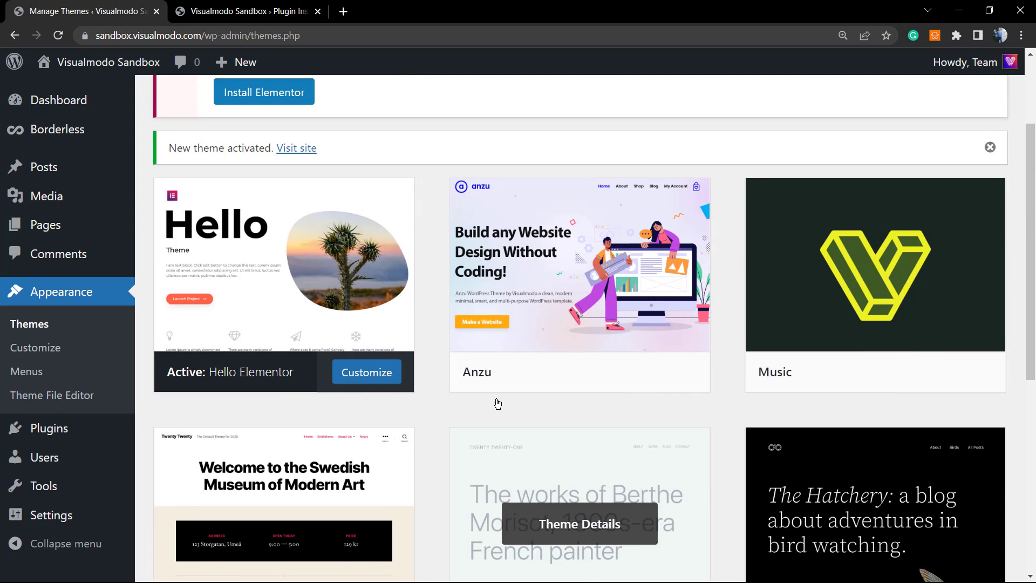
scroll(495, 402, down, 4)
scroll(486, 410, down, 4)
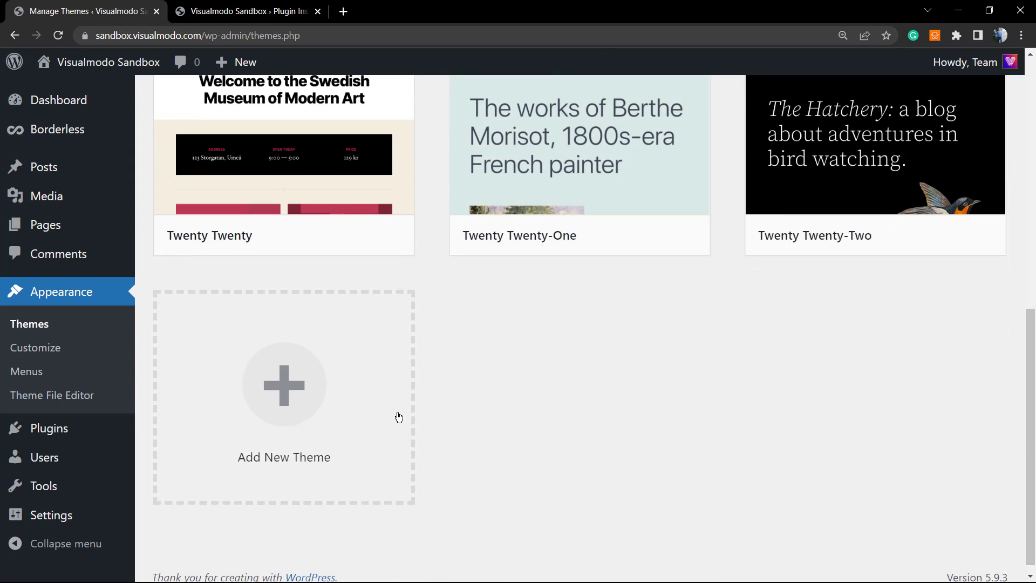
Step: Install and activate the GeneratePress 3.1.3 theme from Add Themes
click(351, 419)
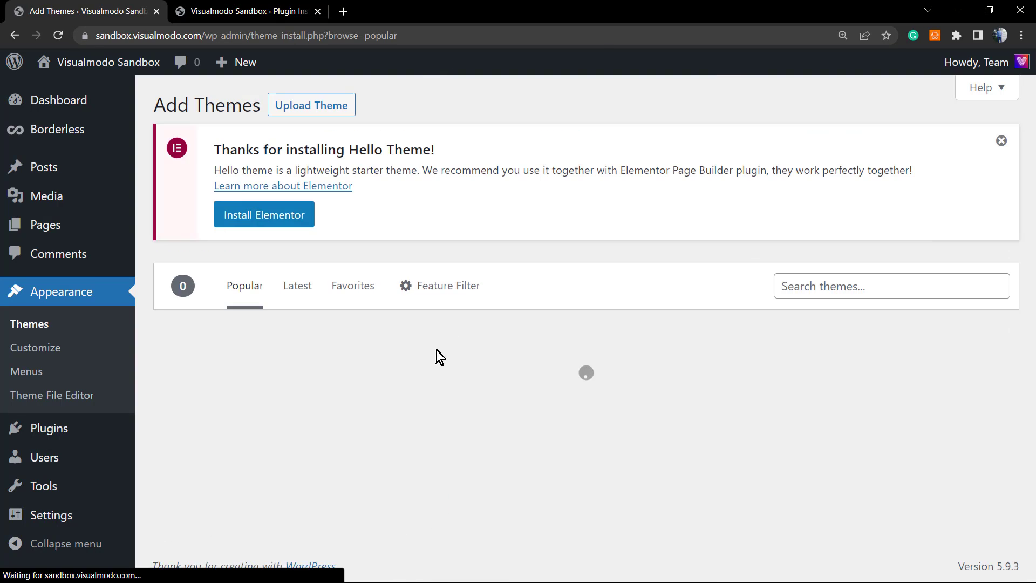
scroll(436, 350, down, 3)
scroll(687, 410, down, 10)
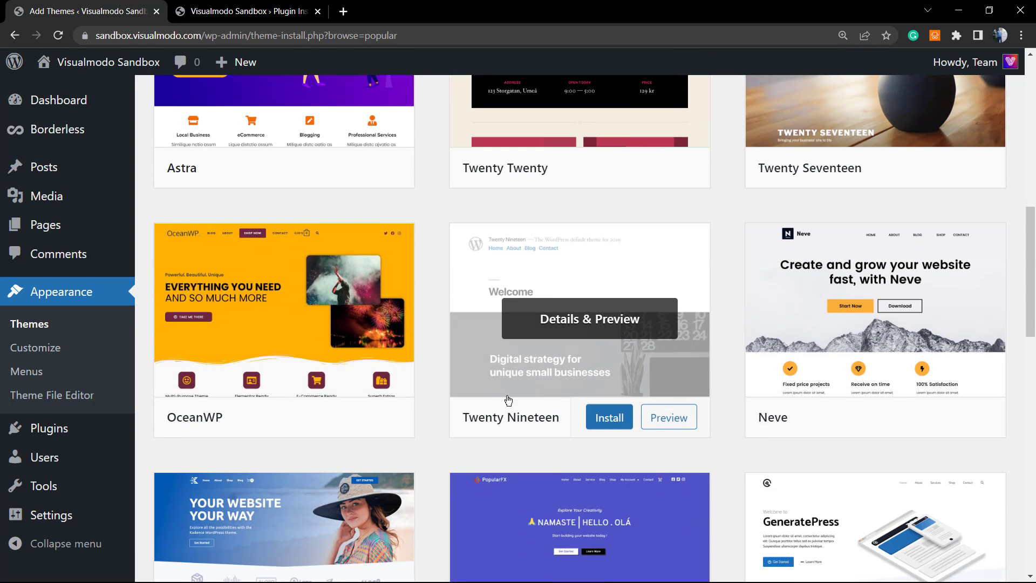
scroll(383, 428, down, 4)
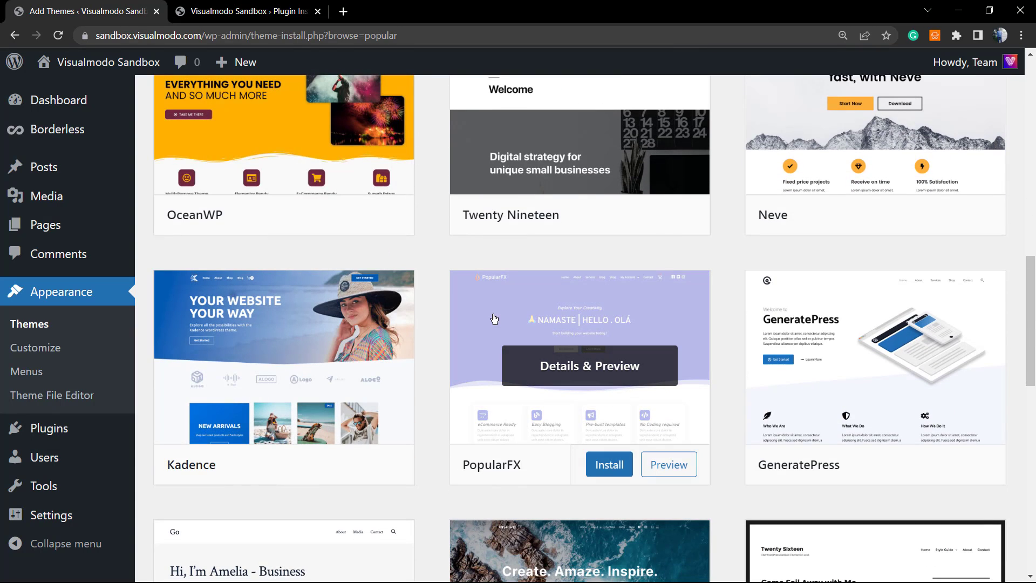
scroll(755, 432, down, 3)
scroll(798, 387, up, 2)
click(900, 398)
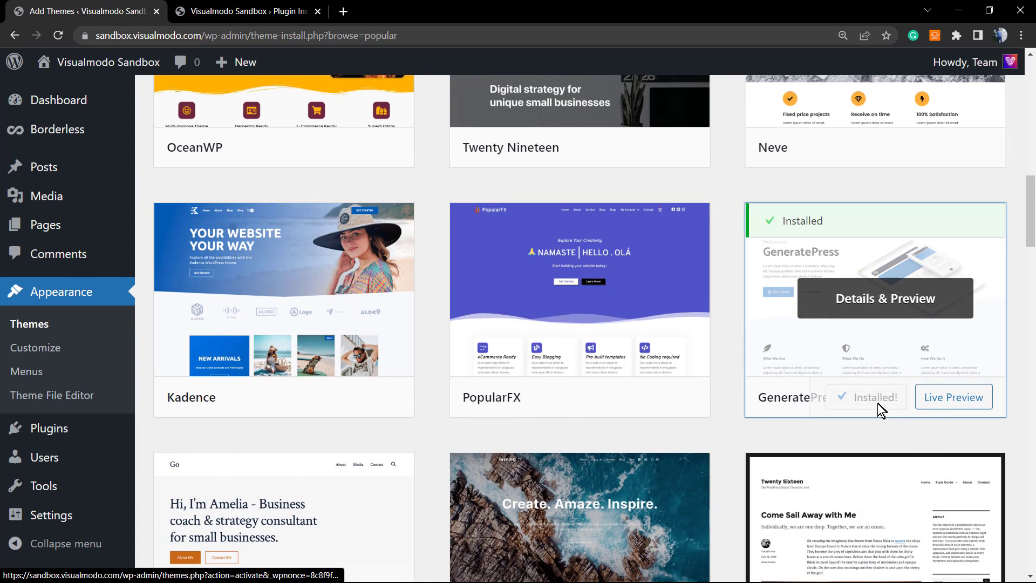
click(876, 402)
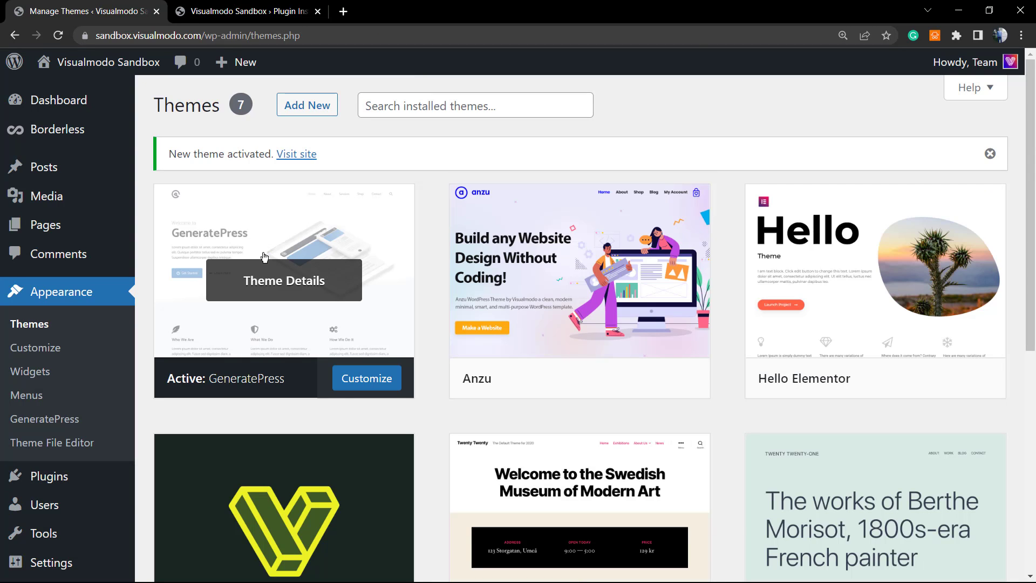
Step: View the GeneratePress theme details, then close them
scroll(264, 256, down, 3)
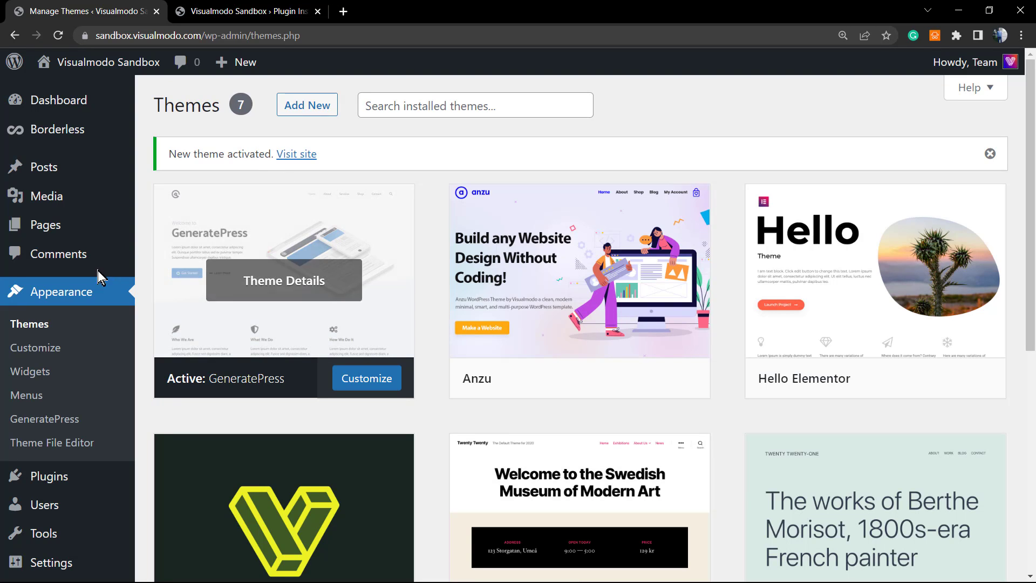
scroll(108, 275, down, 3)
scroll(95, 410, down, 2)
scroll(236, 375, up, 5)
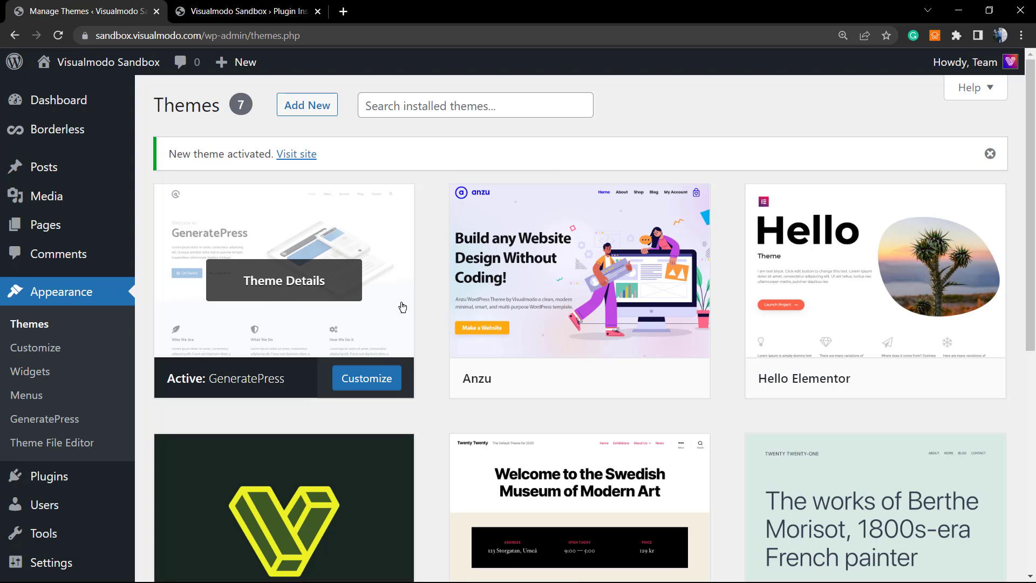
click(274, 293)
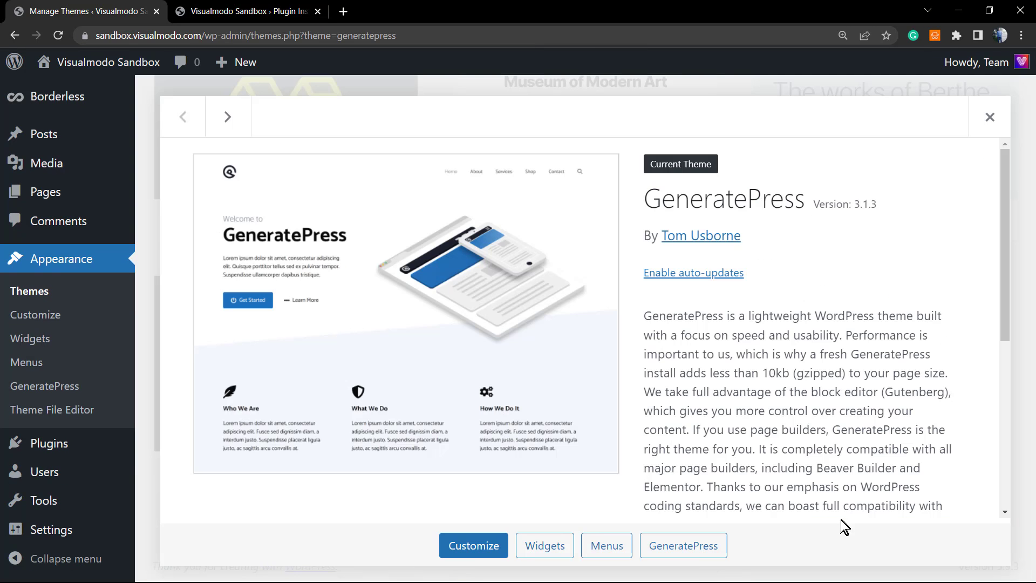
click(989, 117)
scroll(668, 333, down, 6)
Step: Install and activate the Kadence theme from Add Themes
click(557, 408)
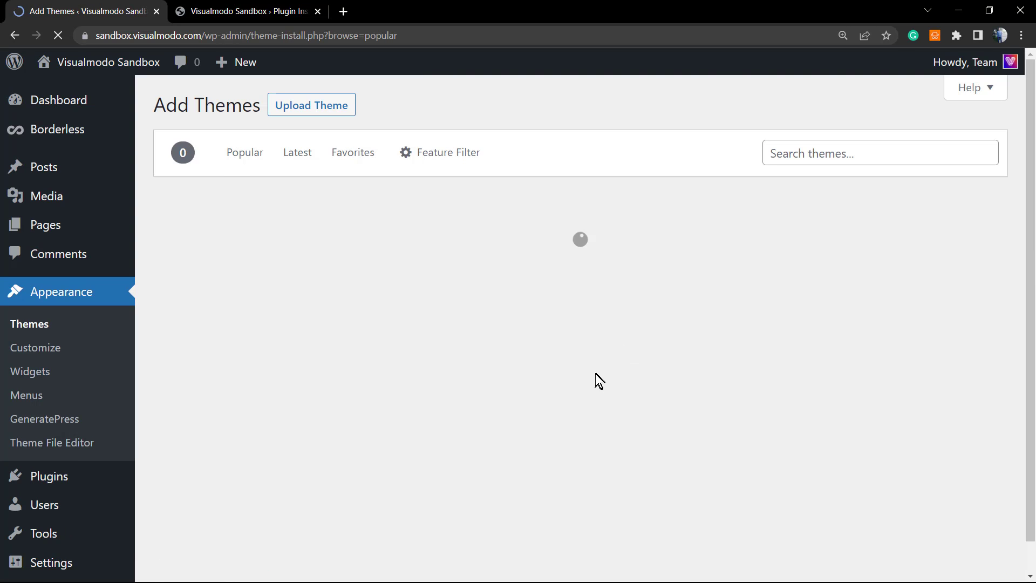
scroll(598, 378, down, 5)
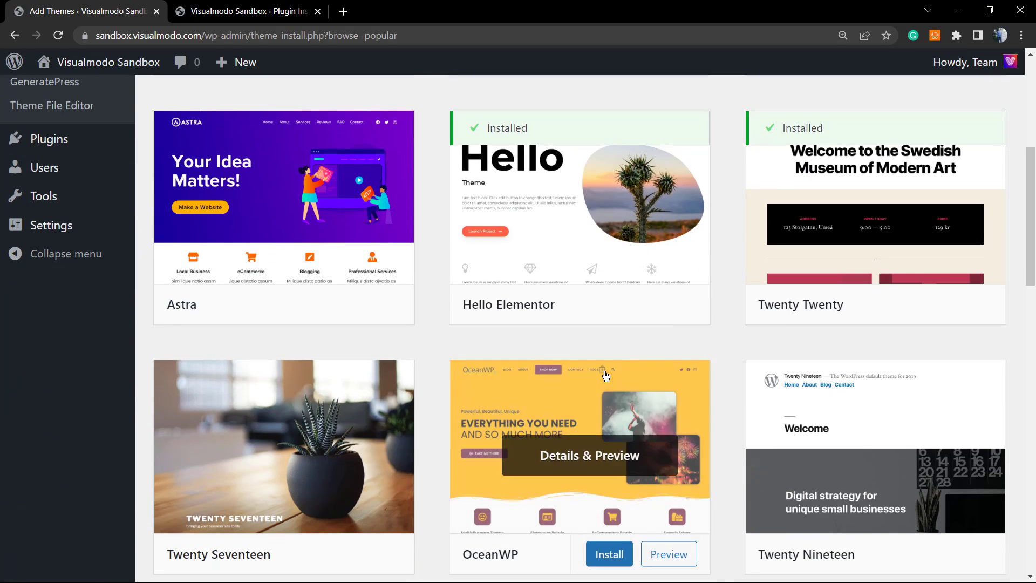
scroll(604, 378, down, 6)
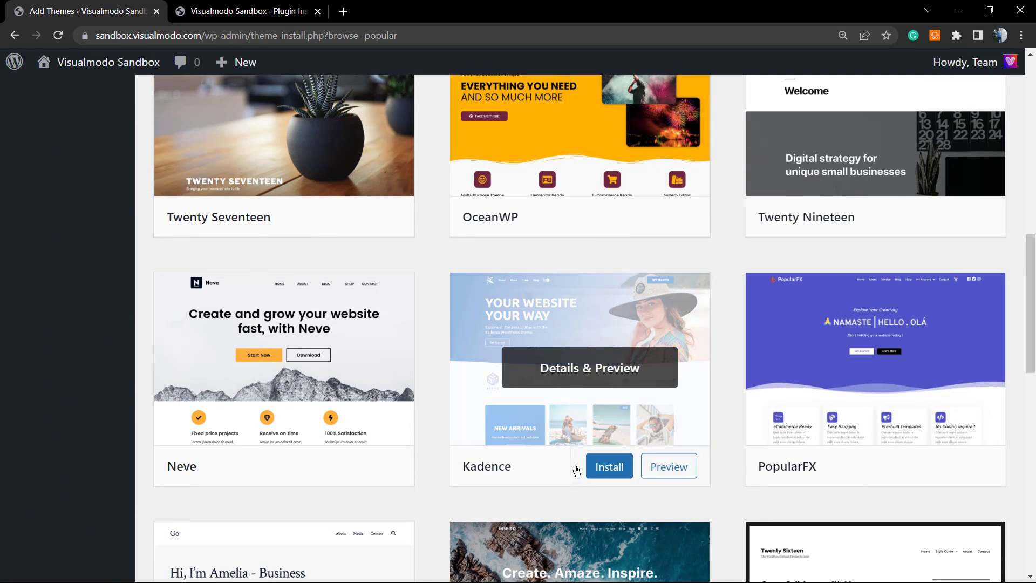
click(607, 470)
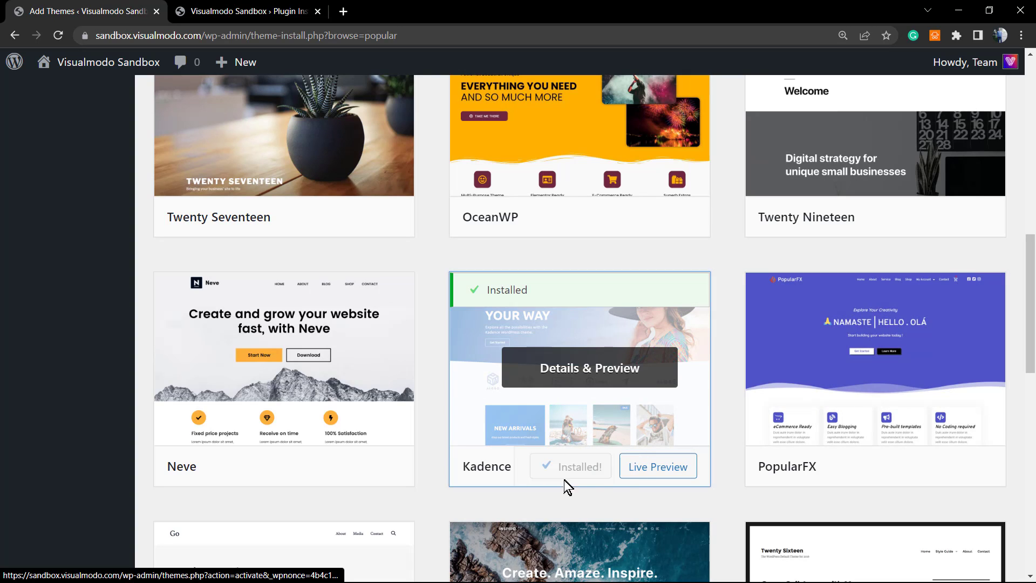
click(568, 470)
Step: Scroll through the Themes page showing eight themes and the Kadence Starter Templates prompt
scroll(365, 363, up, 4)
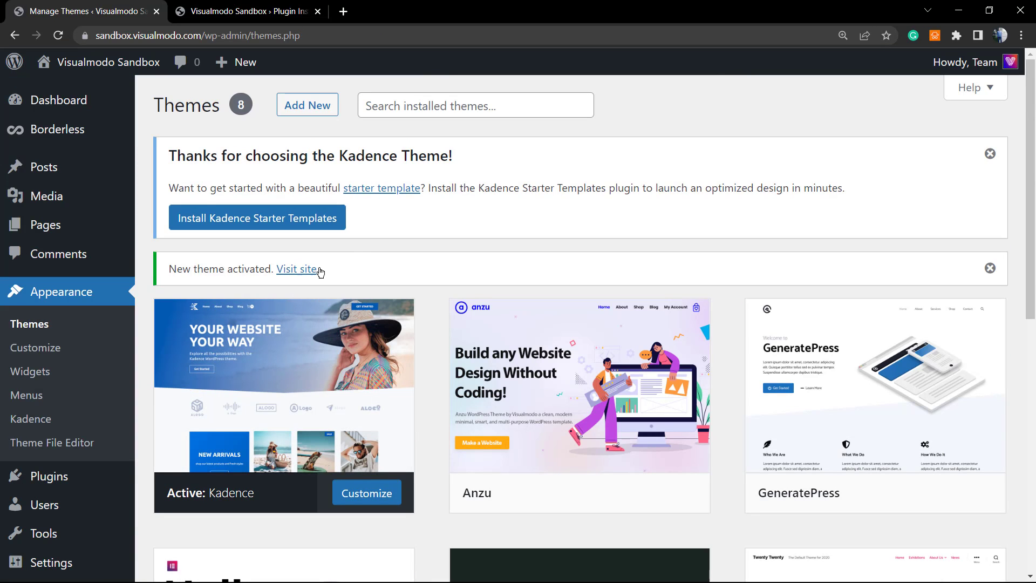
scroll(308, 178, down, 1)
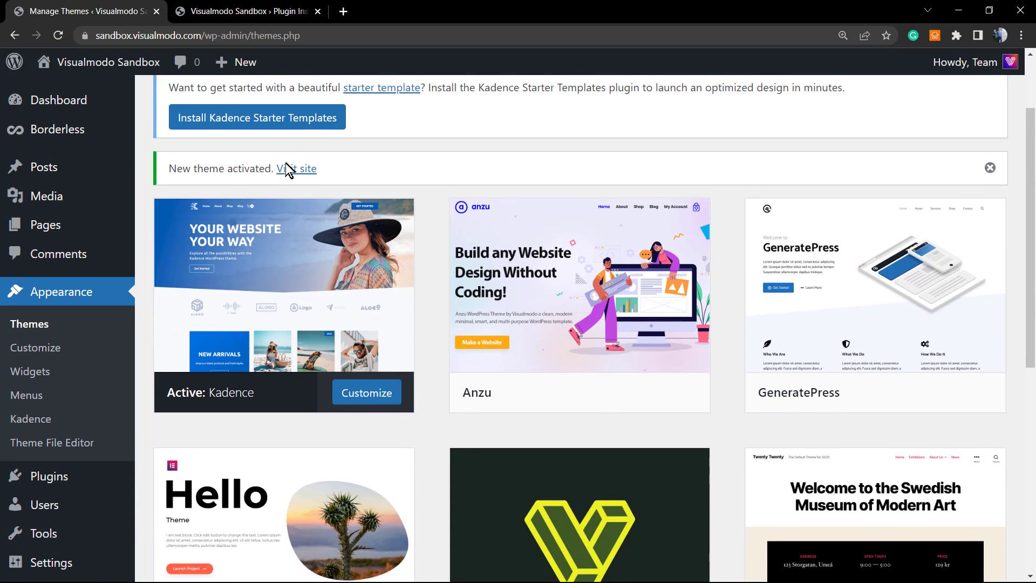
scroll(216, 169, up, 1)
scroll(219, 211, down, 1)
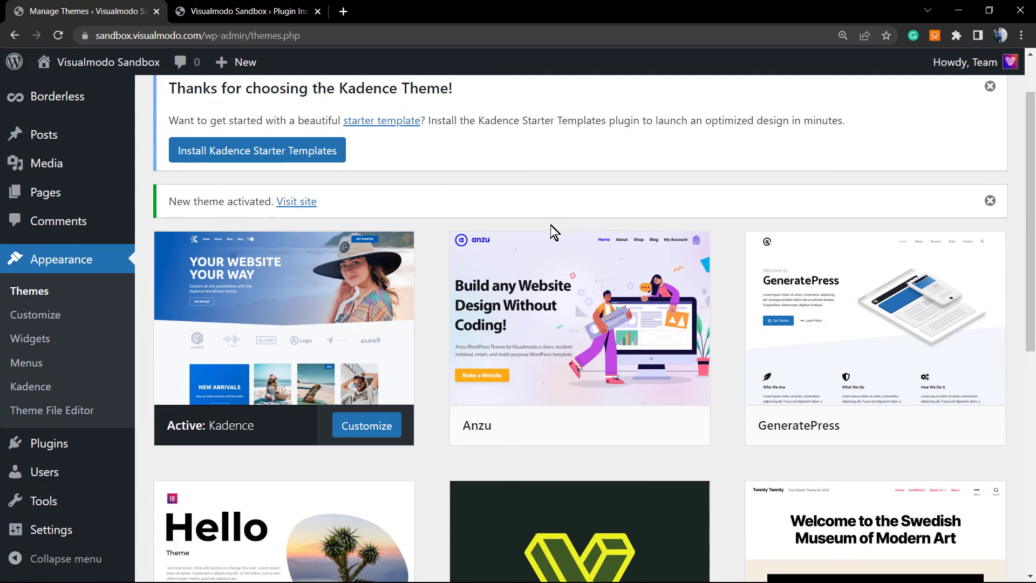
mouse_move(542, 251)
scroll(539, 270, down, 1)
scroll(541, 365, down, 1)
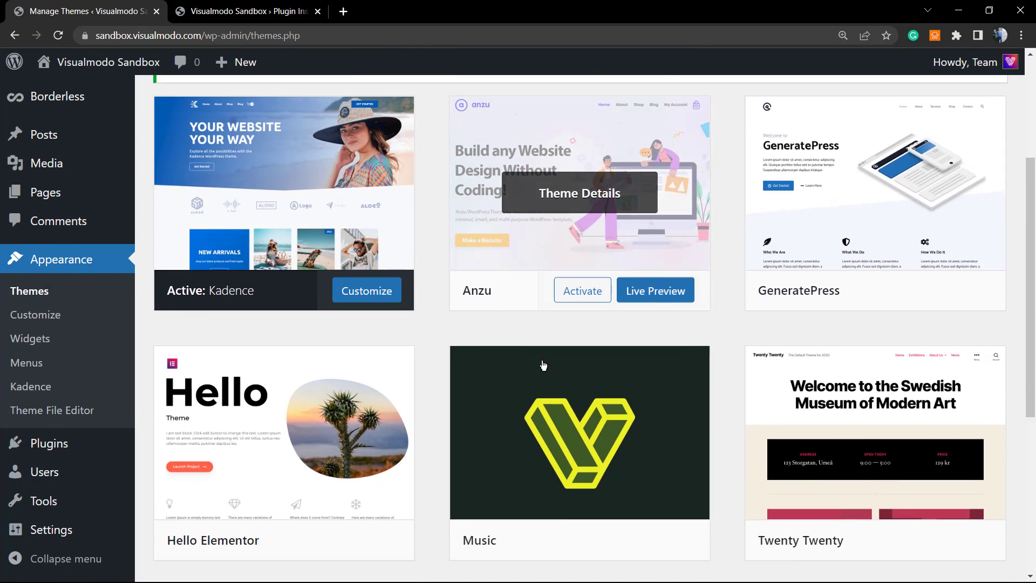
scroll(543, 366, up, 3)
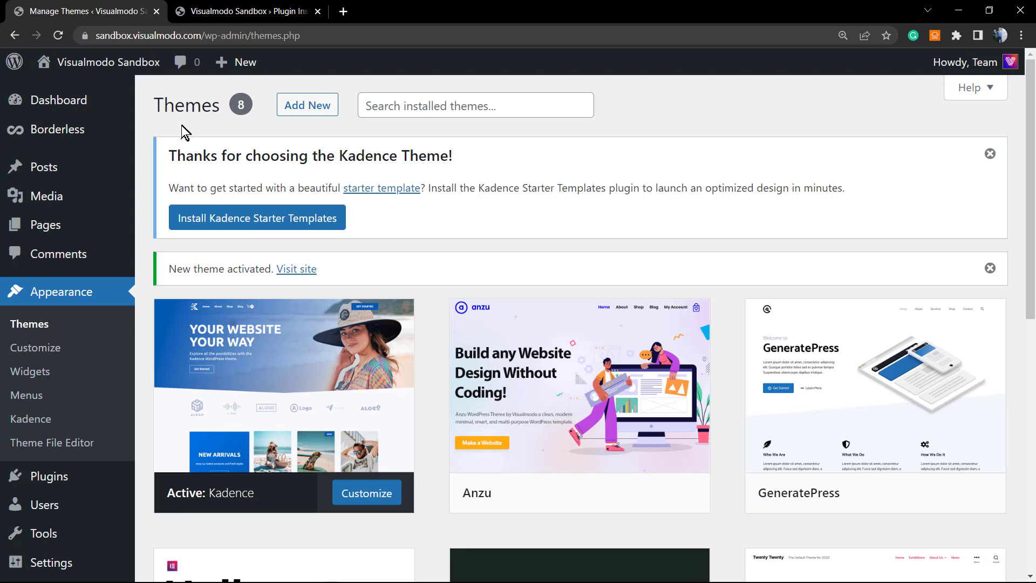
Step: Close the Kadence welcome notice and the new-theme-activated notice, then activate the Anzu theme
triple_click(204, 152)
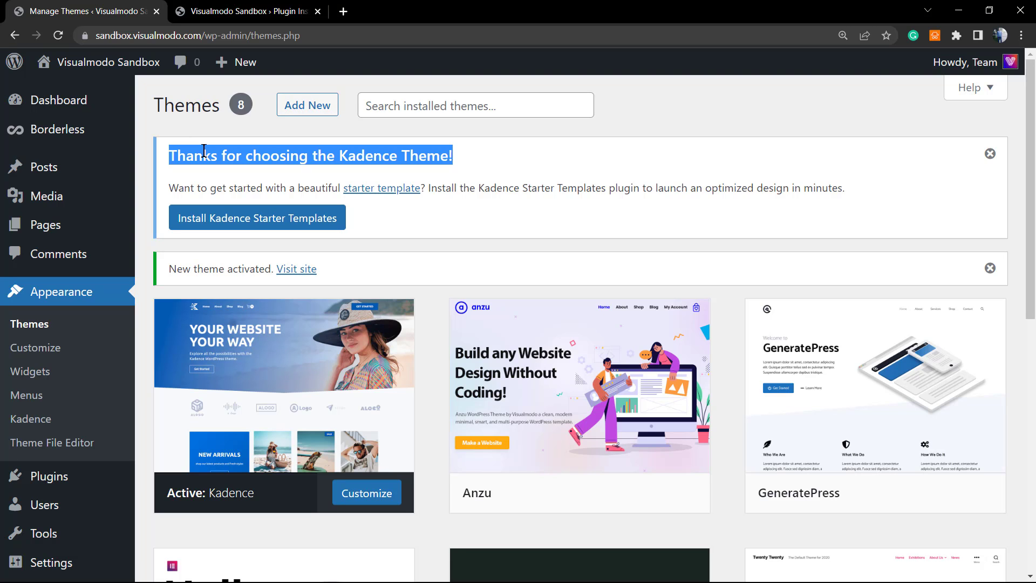
scroll(481, 192, down, 1)
scroll(269, 270, up, 1)
scroll(381, 173, down, 1)
scroll(380, 172, up, 1)
click(981, 155)
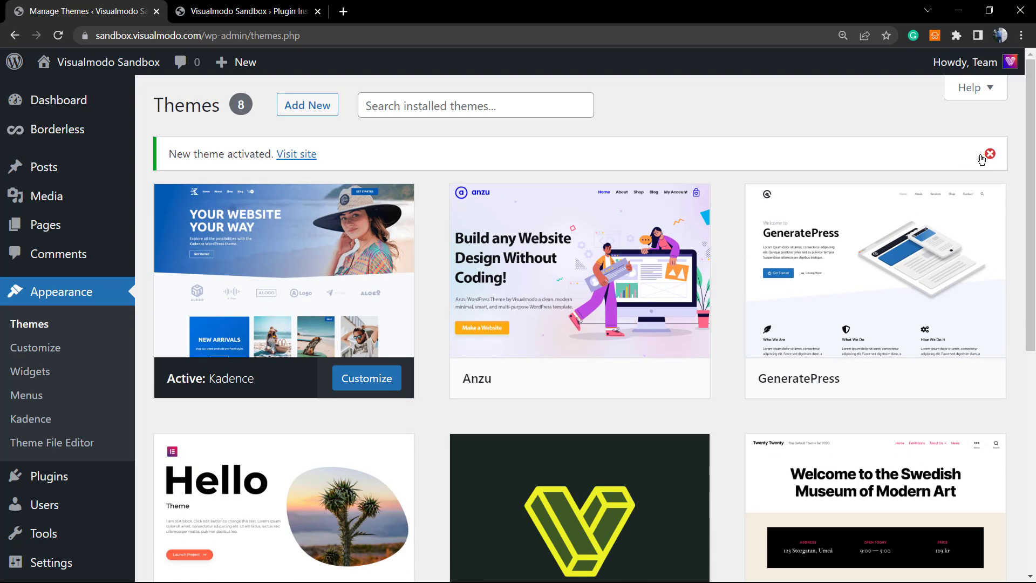
click(989, 154)
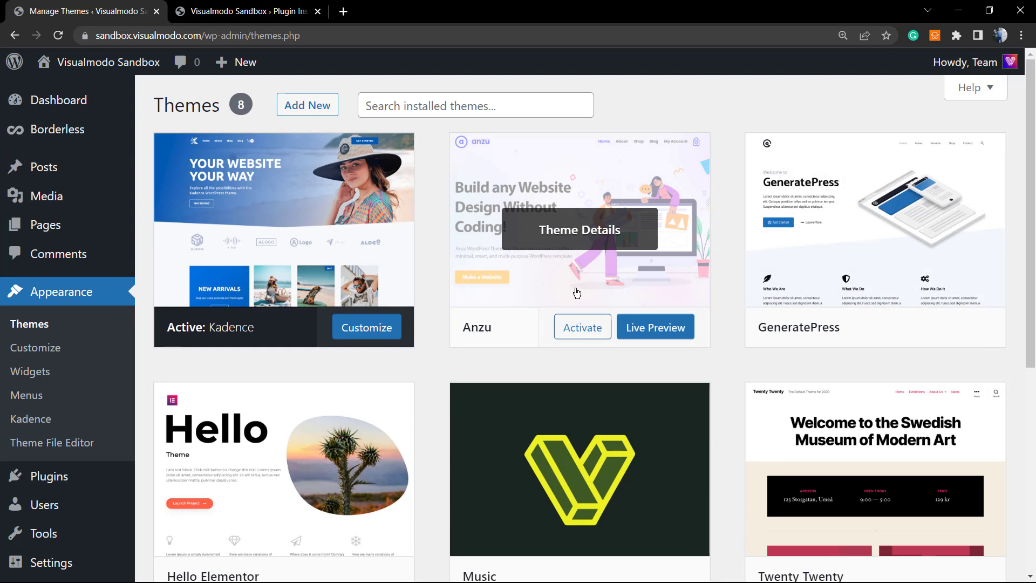
click(587, 321)
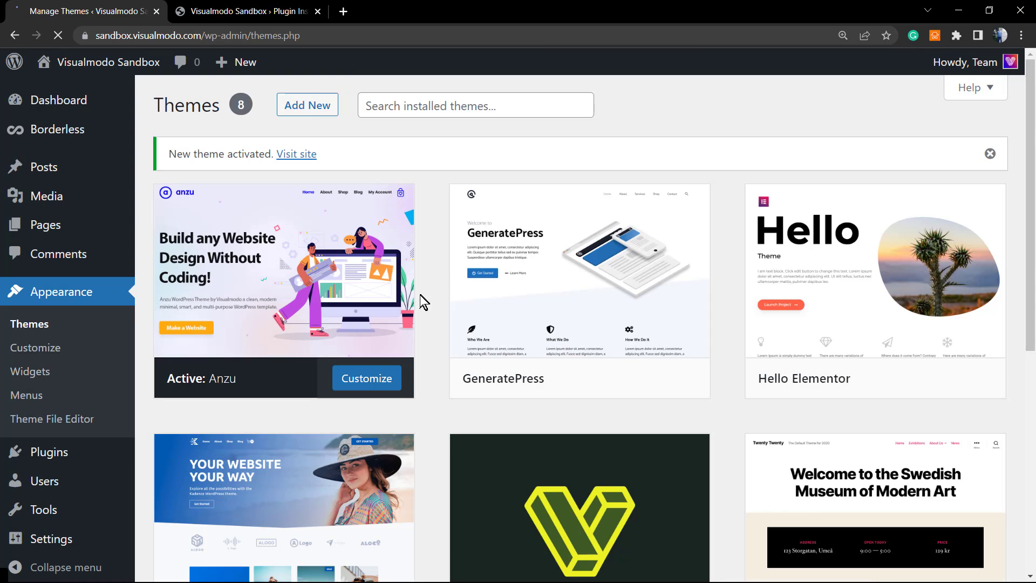
Step: Delete the GeneratePress, Hello Elementor and Kadence themes from their Theme Details, confirming each deletion
click(584, 280)
click(973, 546)
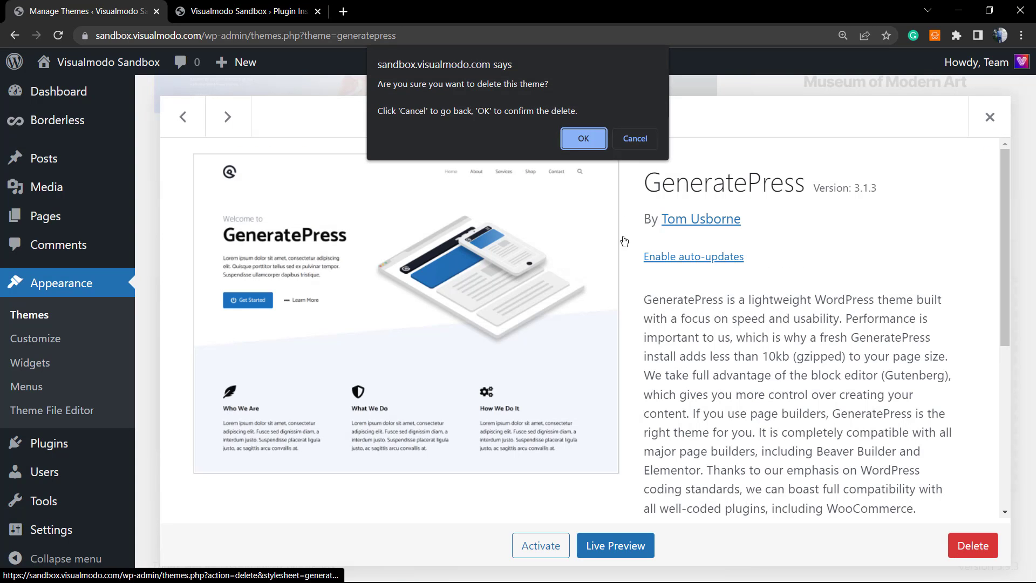
click(576, 142)
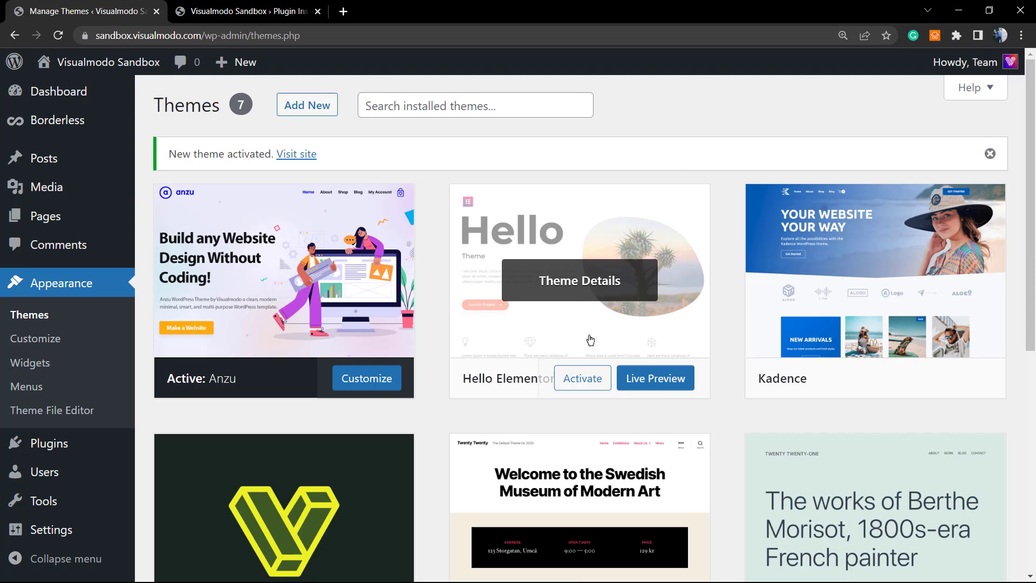
click(589, 339)
click(972, 545)
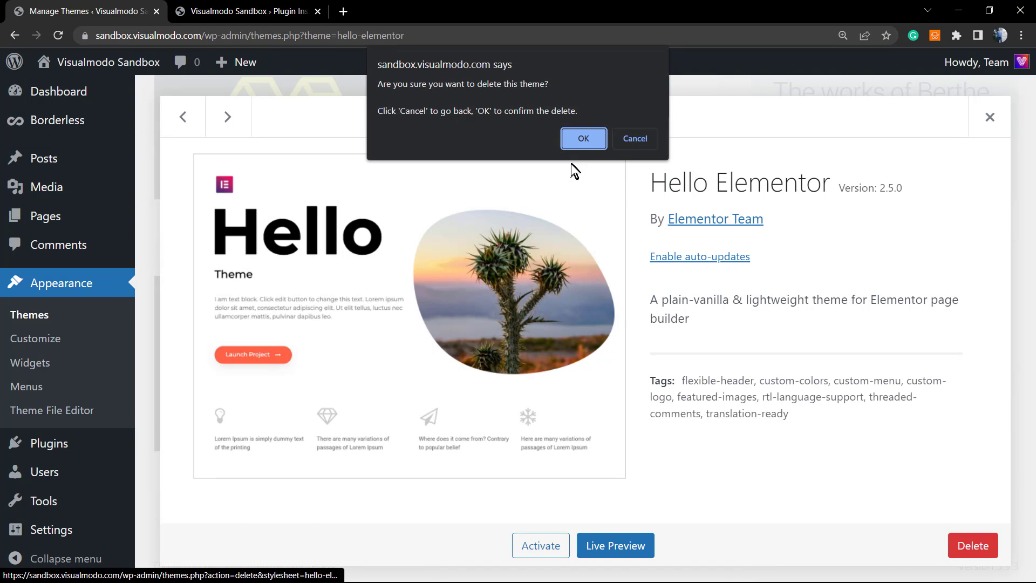
click(583, 142)
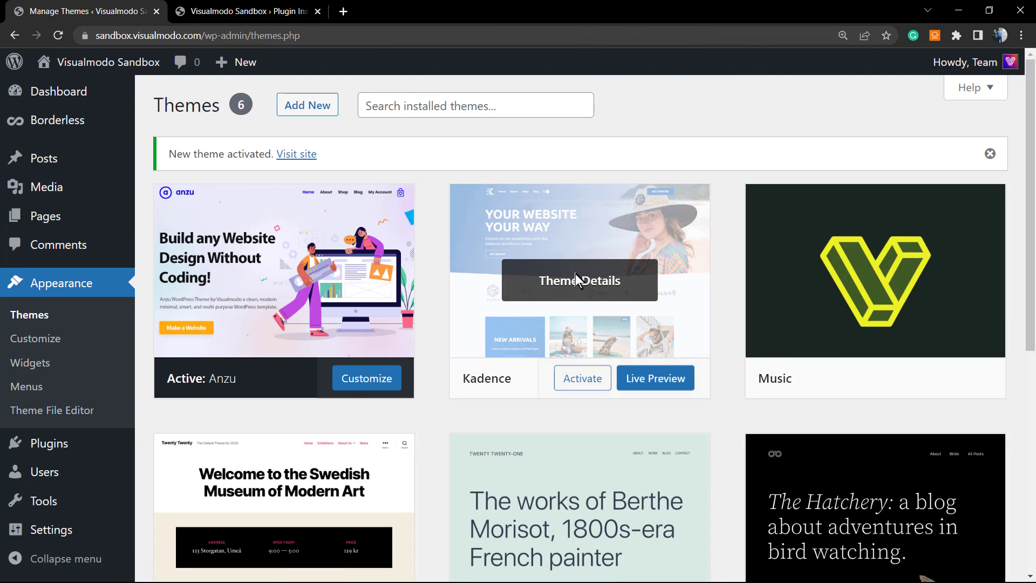
click(575, 273)
click(973, 546)
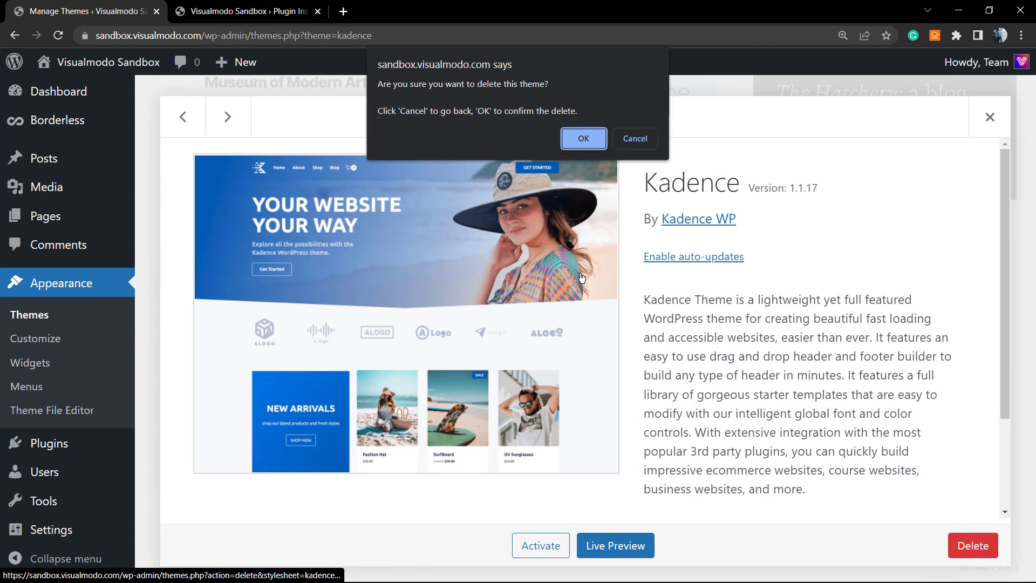
click(579, 140)
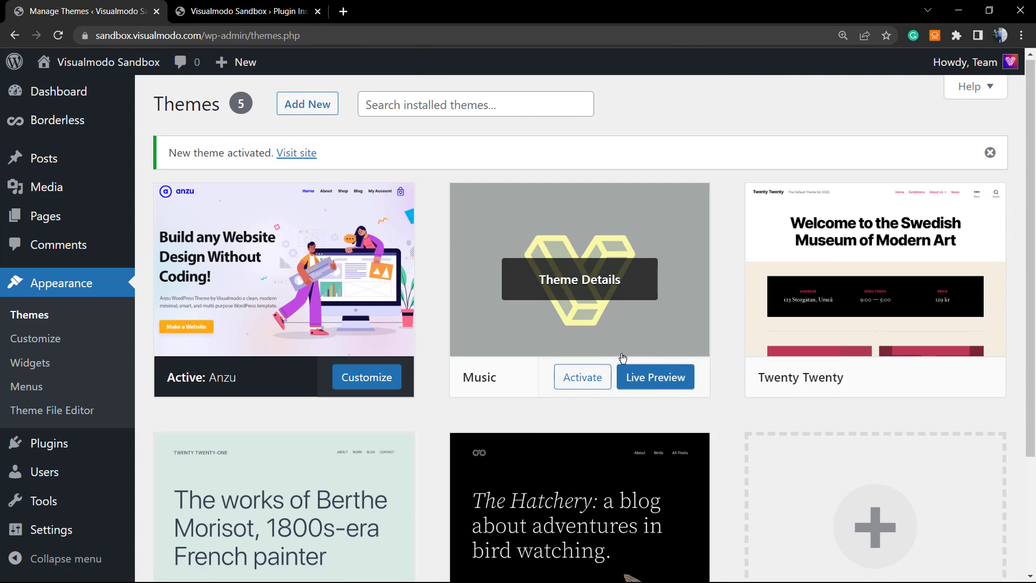
scroll(619, 359, down, 3)
scroll(619, 358, up, 3)
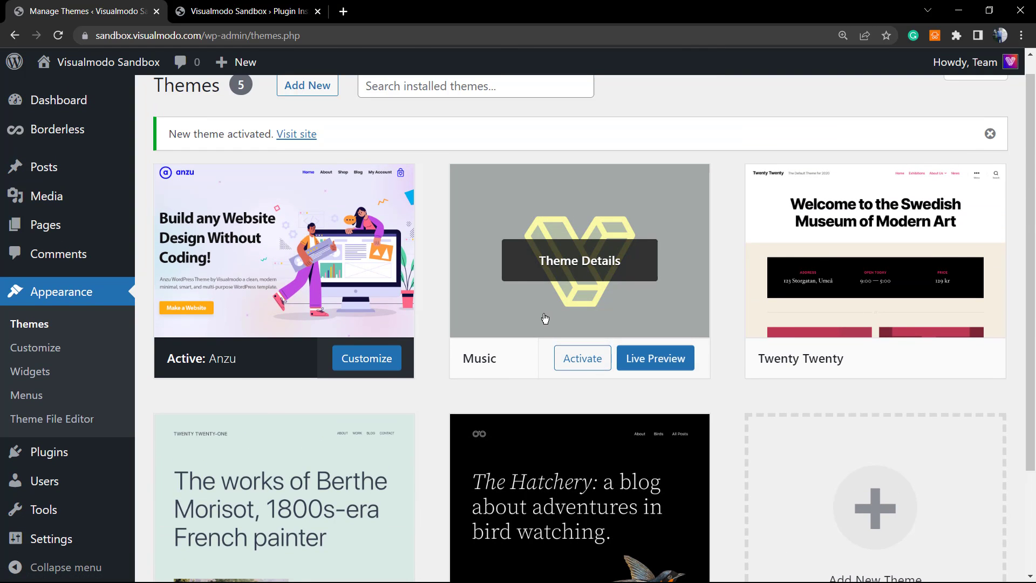
scroll(426, 382, up, 1)
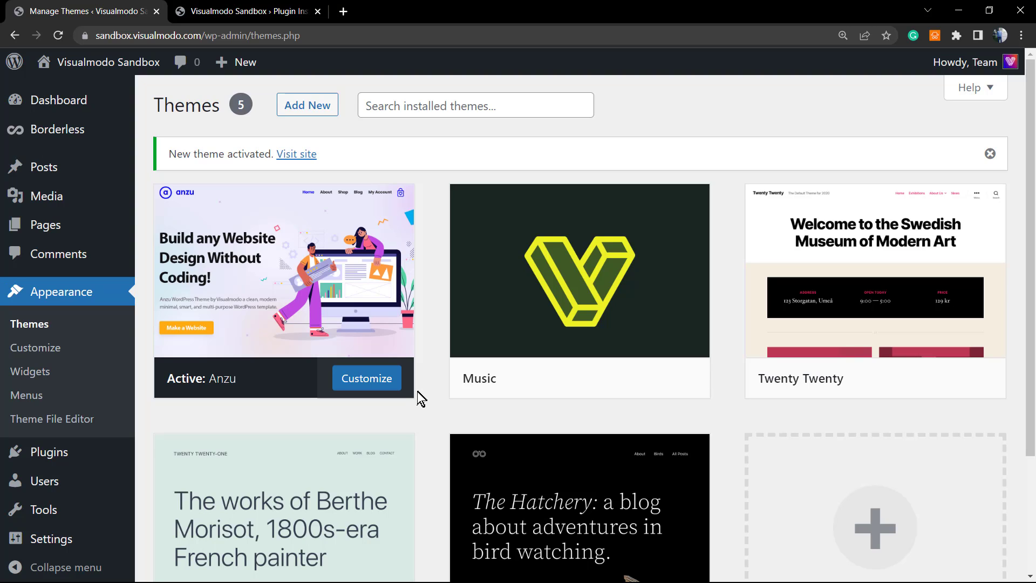
scroll(414, 405, down, 2)
scroll(414, 403, up, 2)
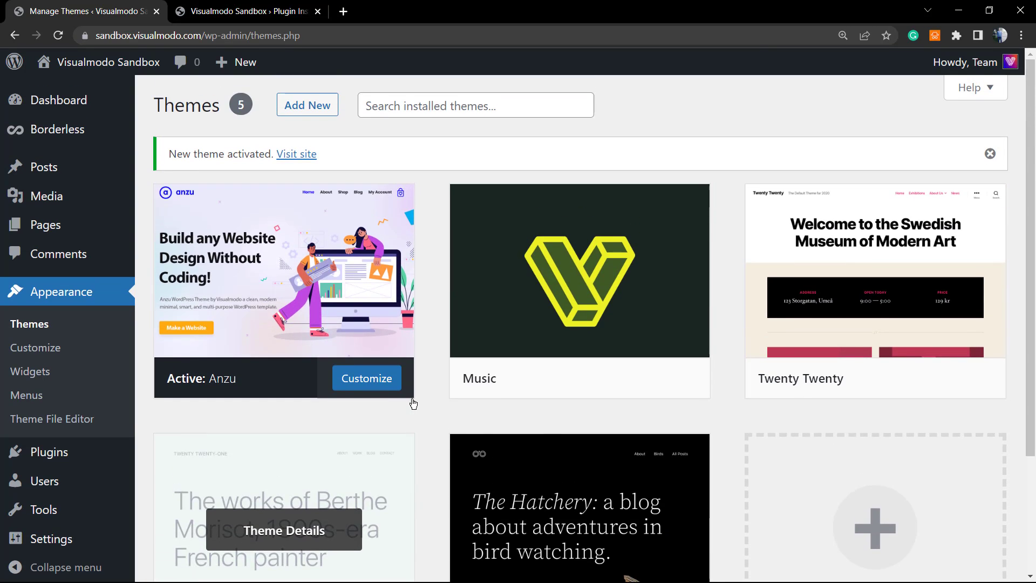
scroll(411, 402, down, 2)
scroll(410, 405, up, 2)
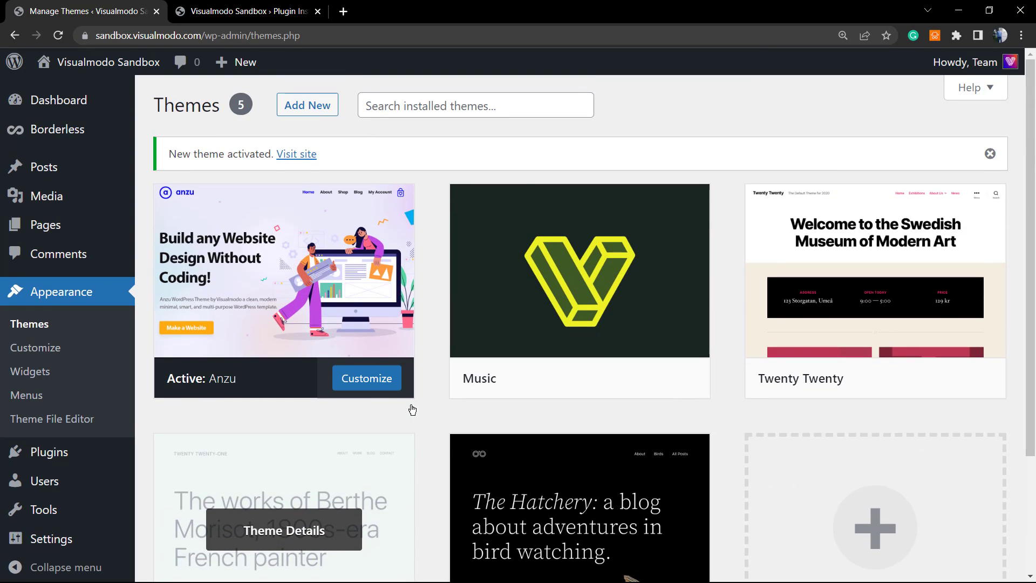